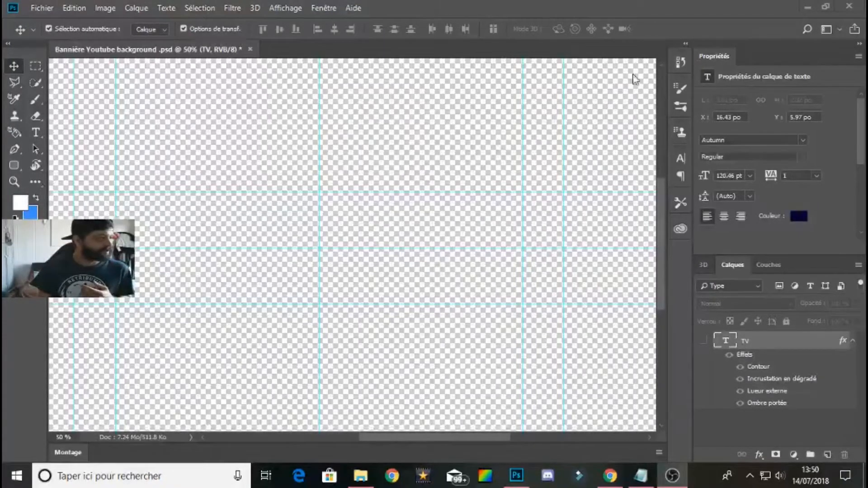
- Show the TV text layer briefly and hide it again
click(703, 341)
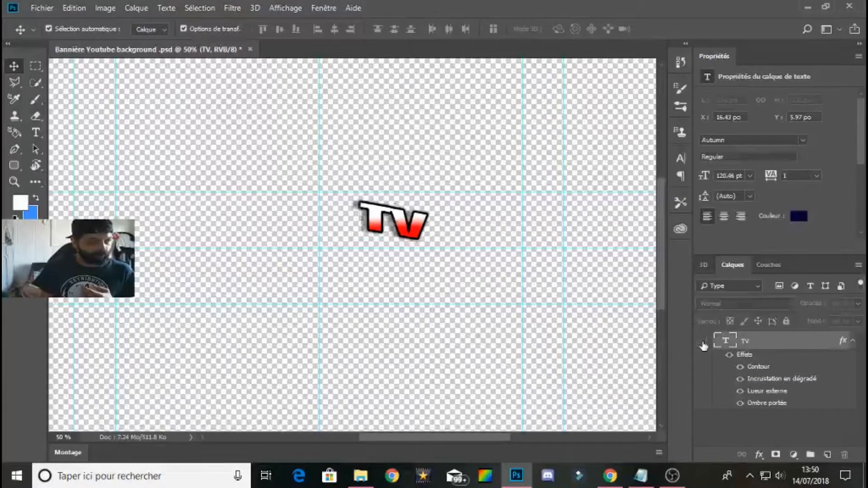
click(703, 341)
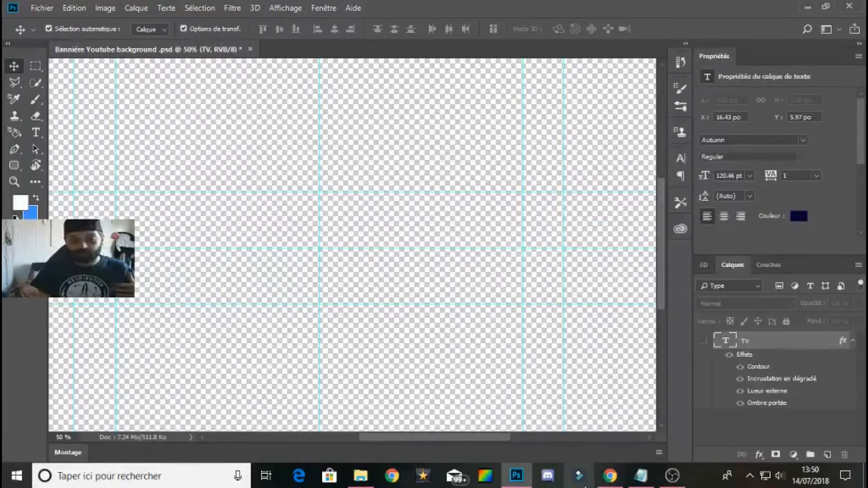
mouse_move(514, 479)
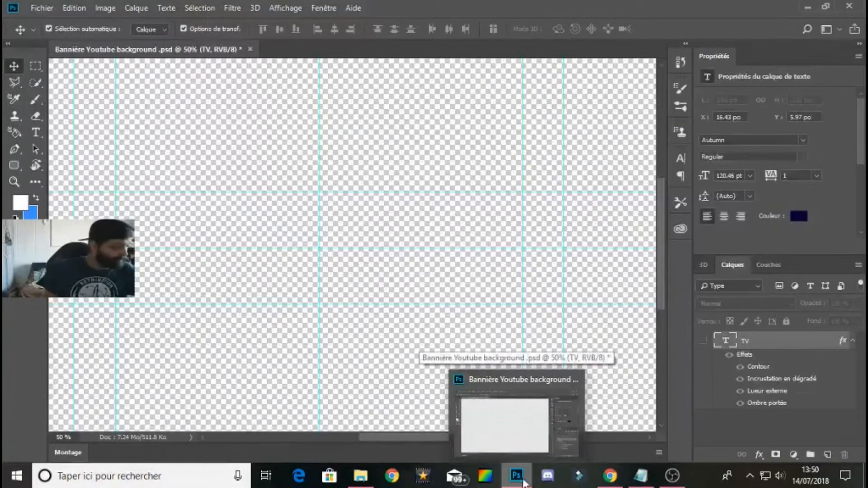
- Place the mountain landscape image c96c0eb9912b24162445d6077eb9727095f8.jpg from the MINIATURES folder into the banner document
mouse_move(360, 477)
click(379, 420)
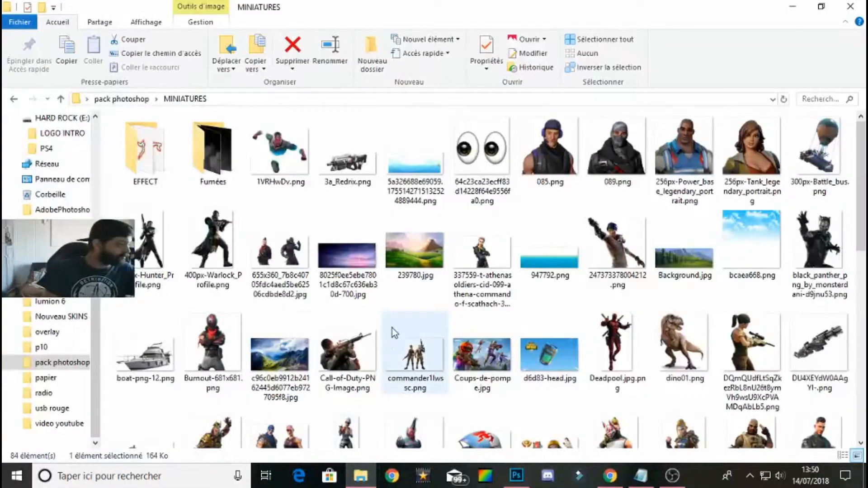
drag(286, 354, 291, 264)
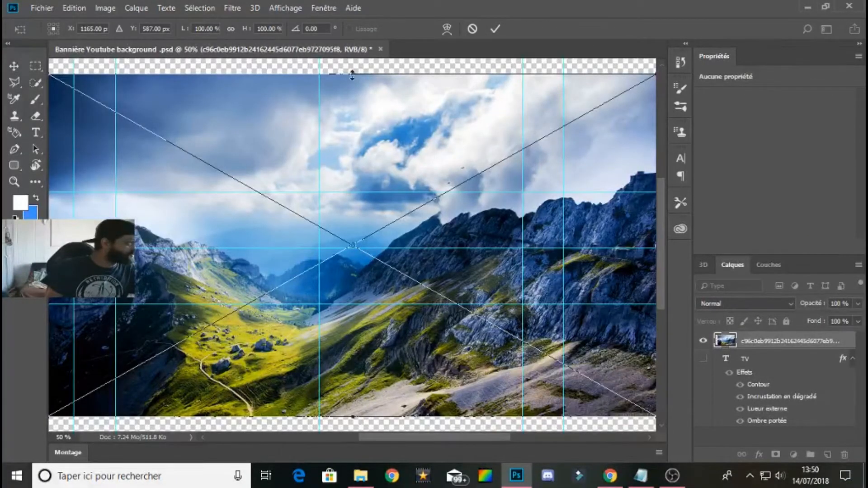
- Flatten the mountain image to about 38% height at full width, fit it around the banner's central guide band and commit the transform
drag(352, 75, 372, 184)
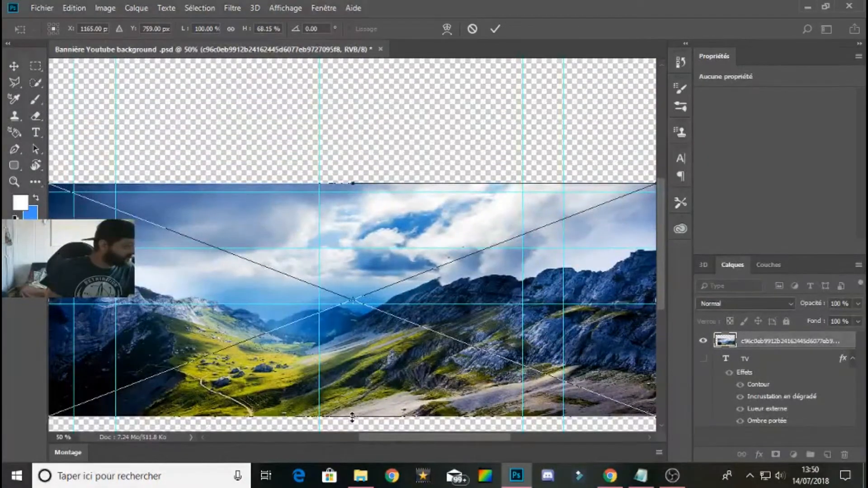
drag(361, 404, 373, 299)
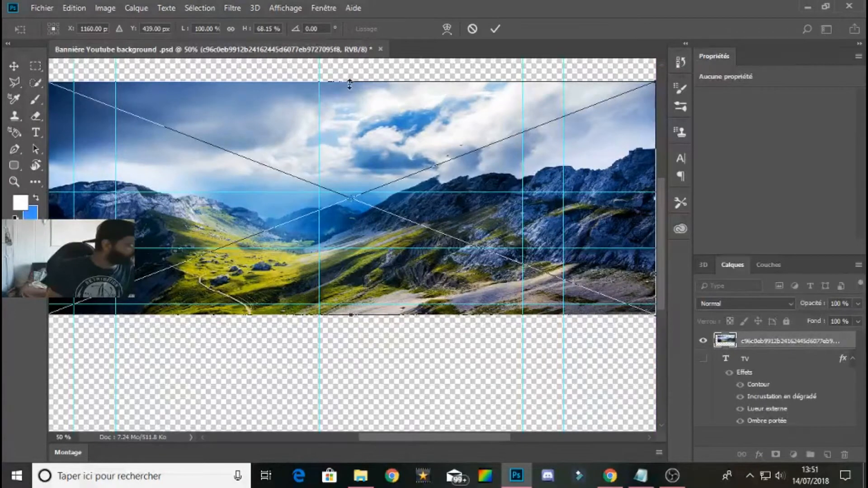
drag(349, 84, 347, 186)
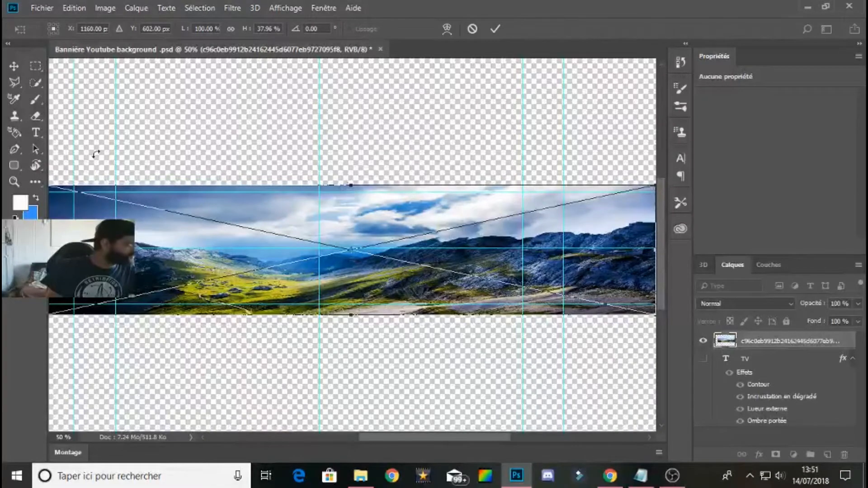
click(495, 29)
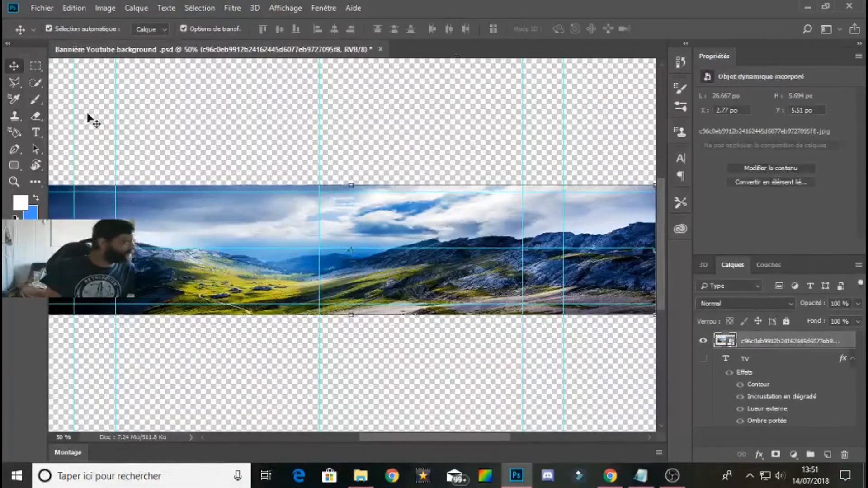
- Select the mountains and valley with the Quick Selection tool and mask out the sky with a layer mask
click(35, 85)
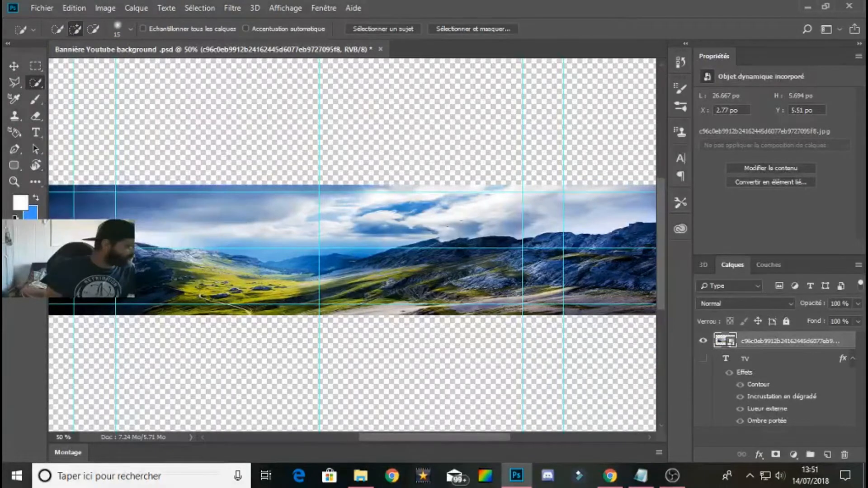
drag(140, 289, 169, 299)
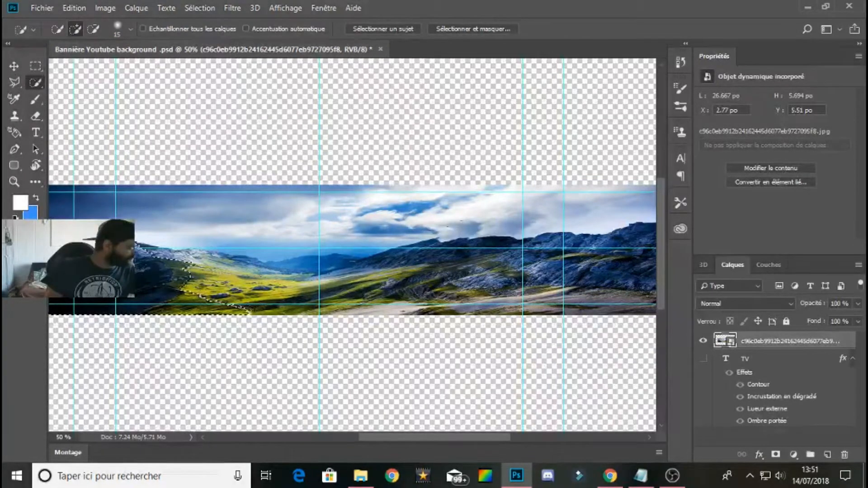
mouse_move(195, 272)
mouse_down()
mouse_move(249, 276)
mouse_move(211, 296)
mouse_up()
mouse_move(299, 270)
mouse_down()
mouse_move(407, 305)
mouse_move(634, 299)
mouse_move(588, 267)
mouse_move(380, 279)
mouse_up()
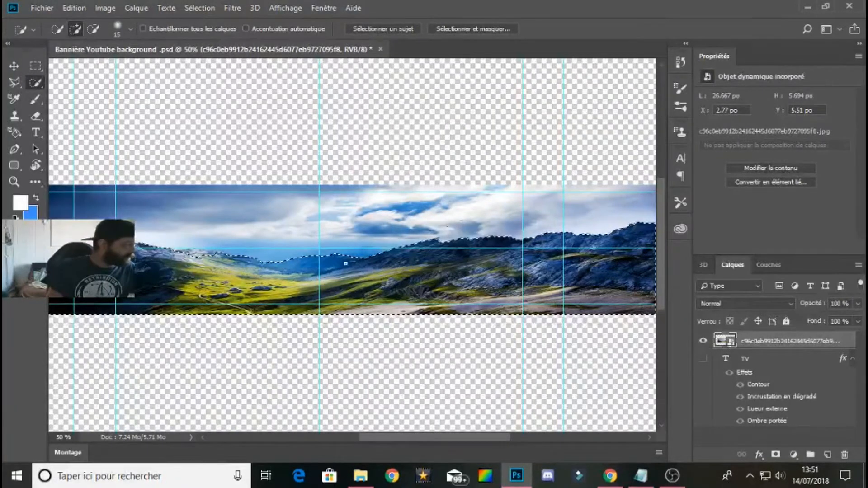
drag(209, 257, 195, 251)
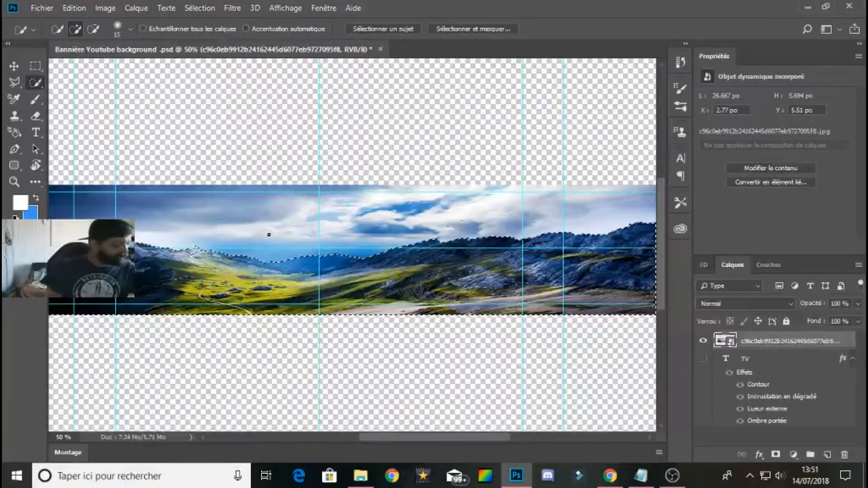
click(777, 455)
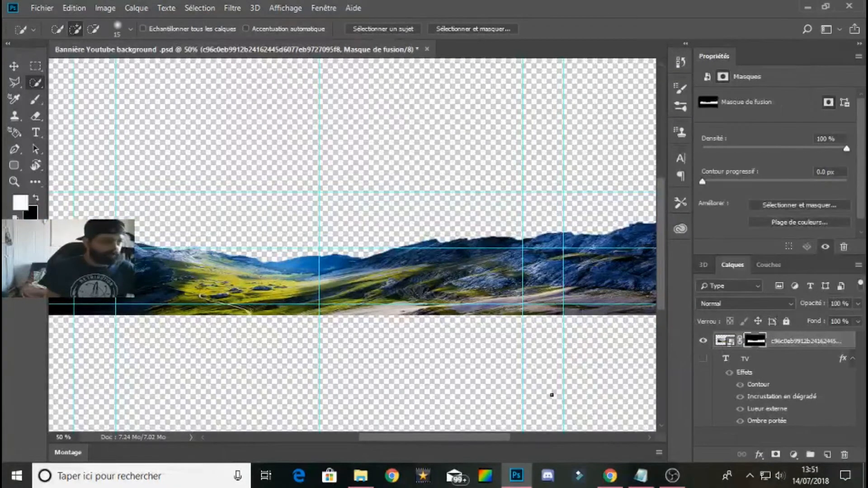
- Place the sky image bcaea668.png from the MINIATURES folder and stretch it horizontally across the banner
click(361, 476)
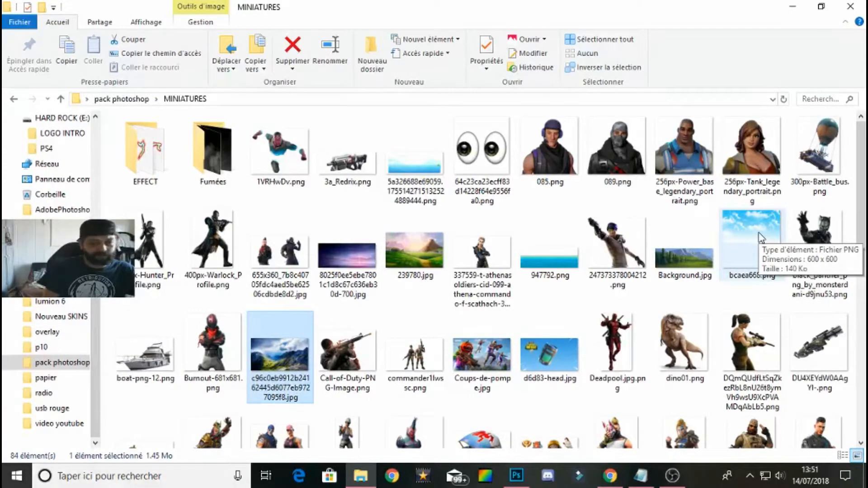
drag(761, 237, 381, 242)
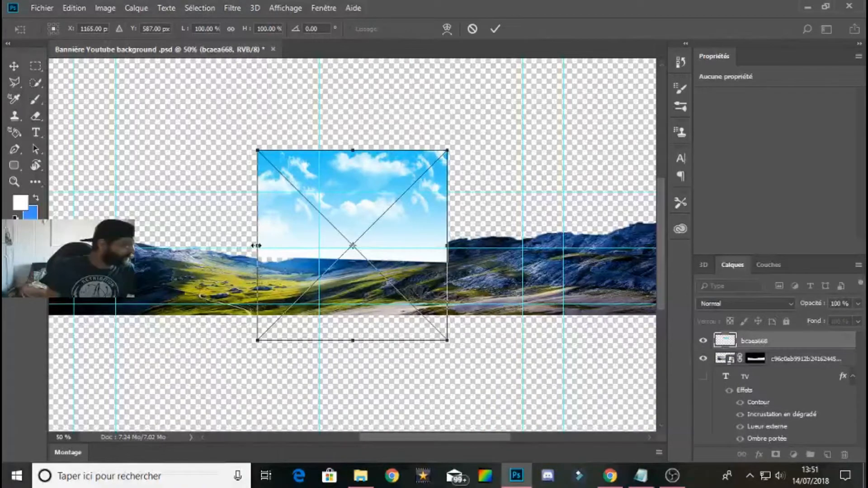
drag(256, 246, 72, 246)
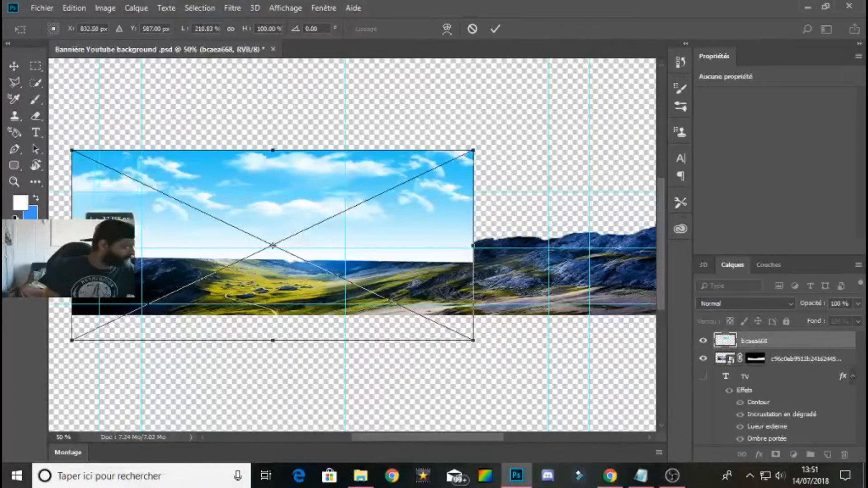
drag(468, 250, 550, 246)
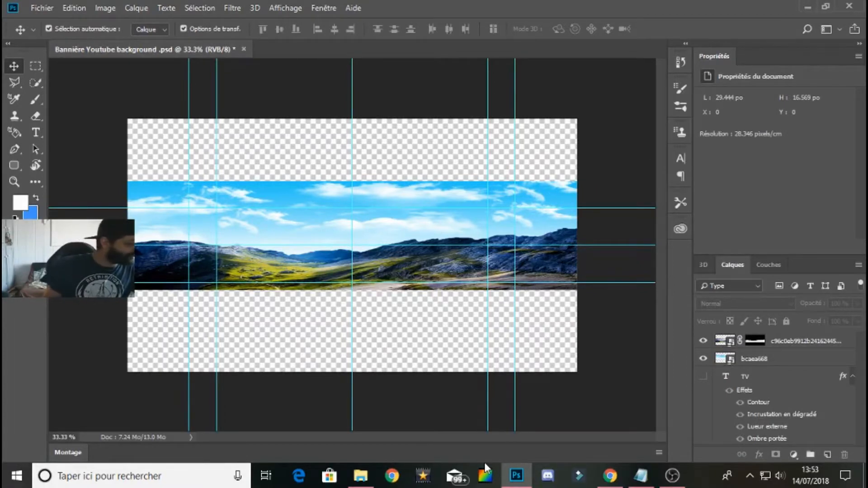
- Place the Fortnite season 5 Drift character image from the MINIATURES folder into the banner
mouse_move(365, 477)
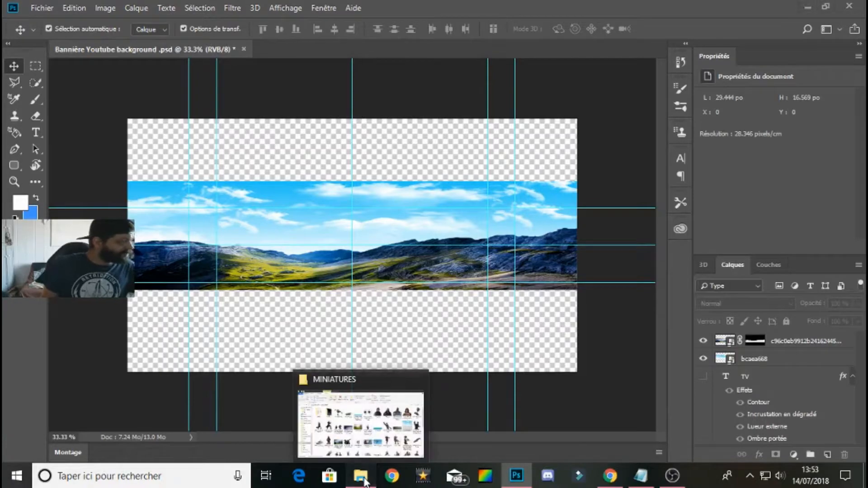
click(339, 413)
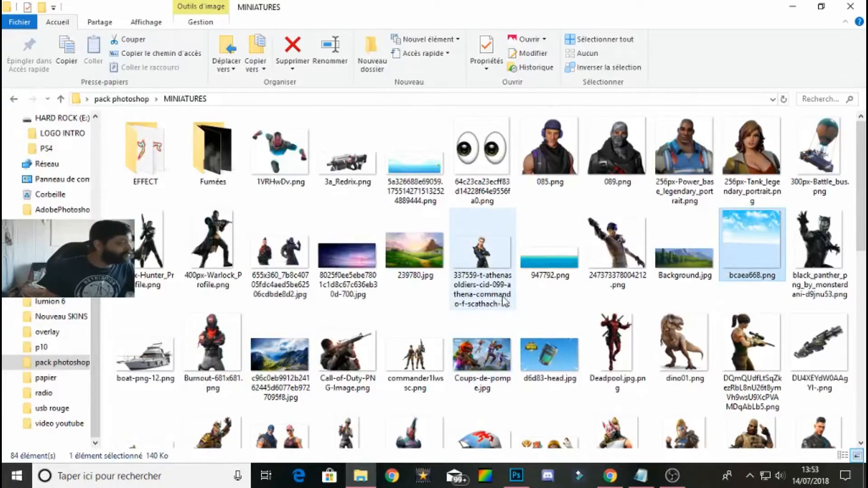
scroll(461, 305, down, 5)
scroll(461, 305, down, 1)
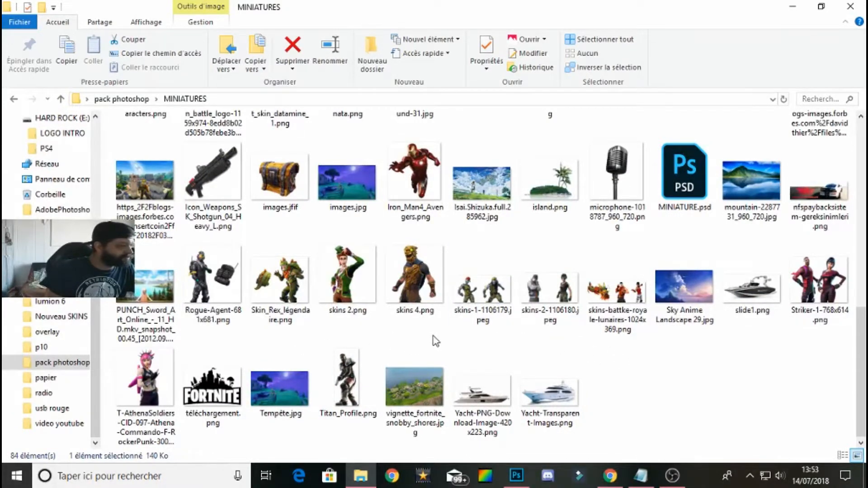
scroll(435, 340, up, 3)
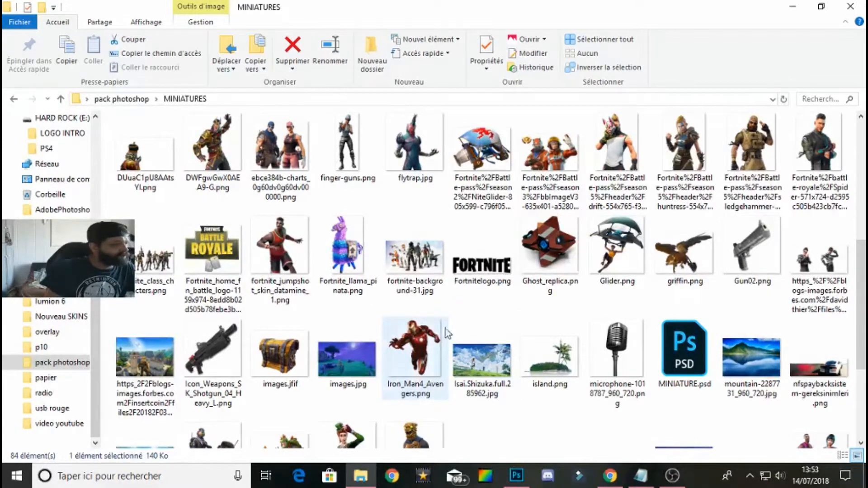
drag(618, 158, 427, 261)
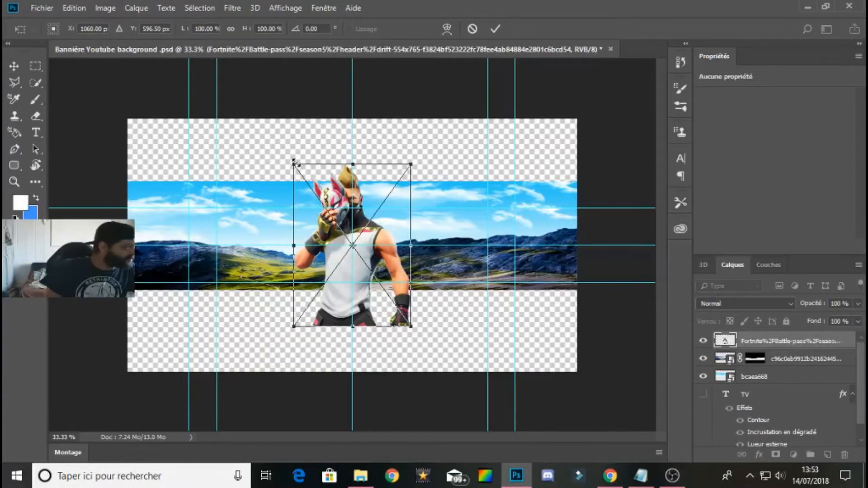
- Scale the Drift character to about 91% width and 67% height and position it at the banner's left end
drag(292, 162, 306, 188)
drag(353, 291, 184, 242)
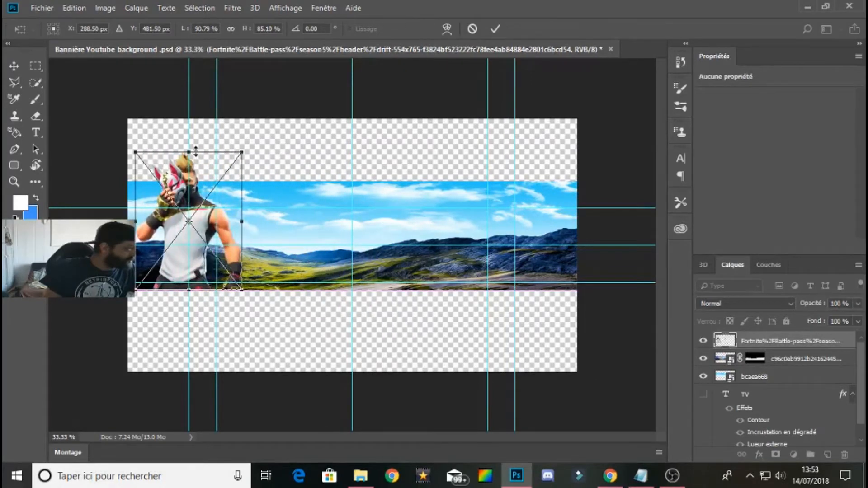
drag(196, 152, 183, 175)
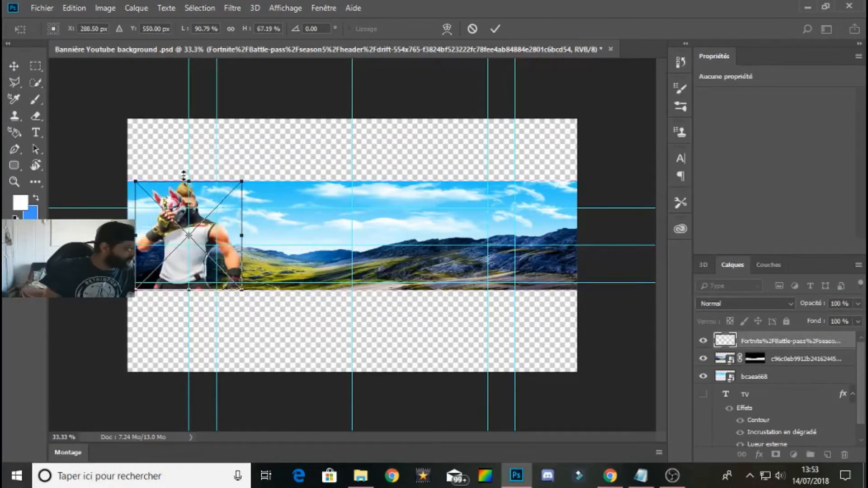
drag(184, 245, 175, 237)
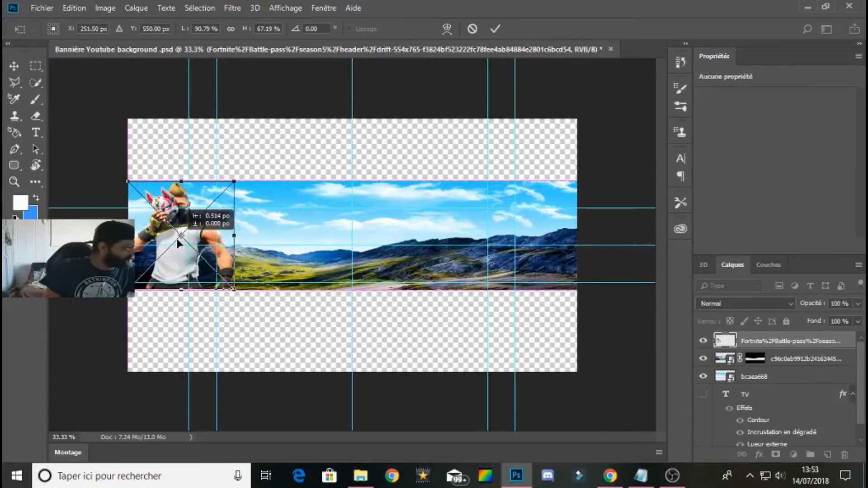
click(497, 29)
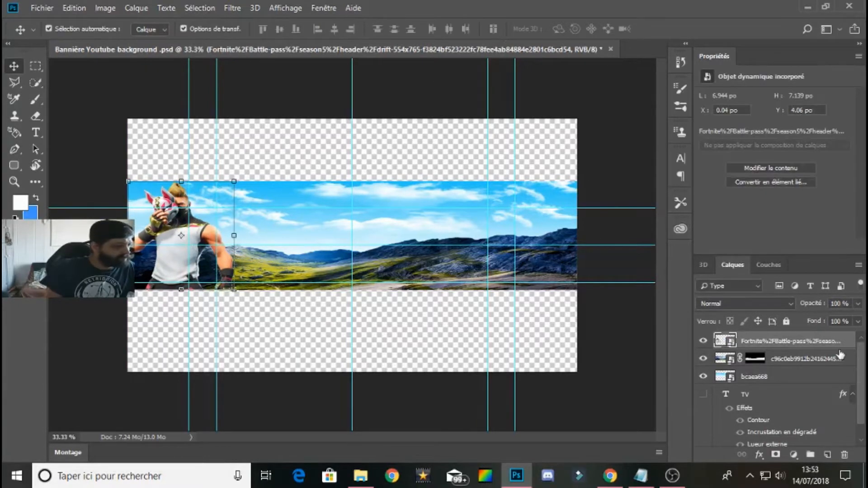
- Move the Drift character layer beneath the masked mountain layer and deselect it
drag(848, 347, 846, 361)
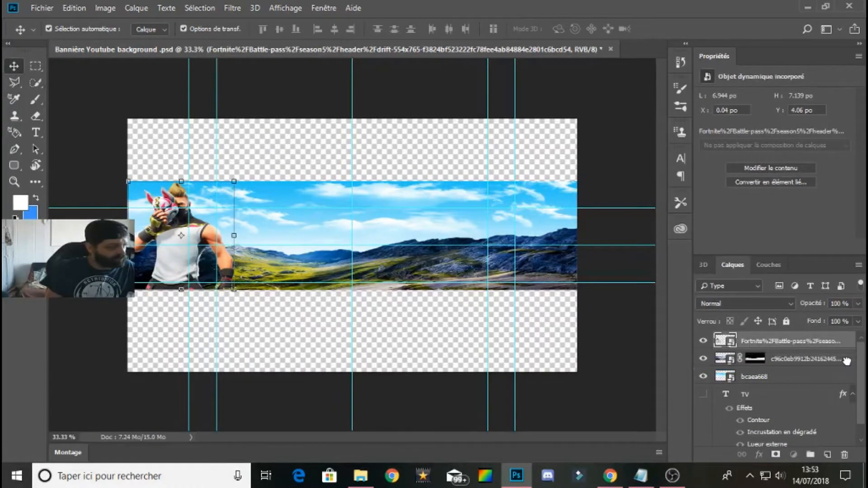
click(621, 160)
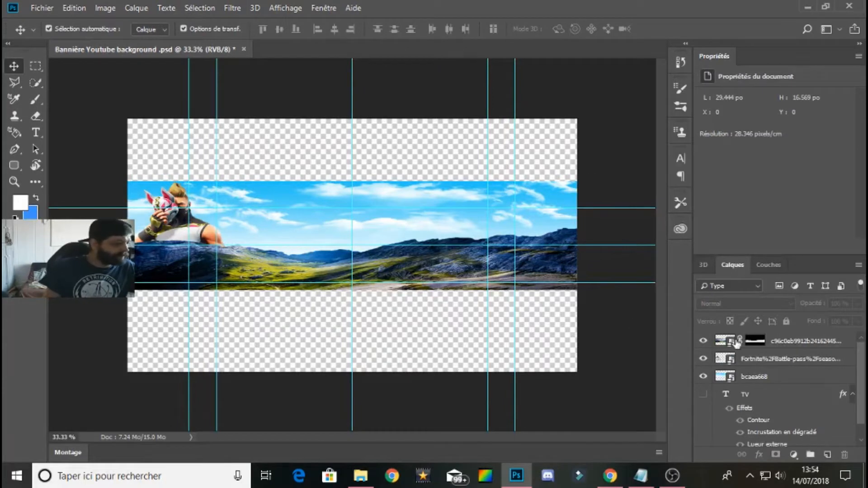
- Add a Drop Shadow and an Outer Glow to the Drift character layer, keeping the effects' preset settings
click(853, 362)
key(h)
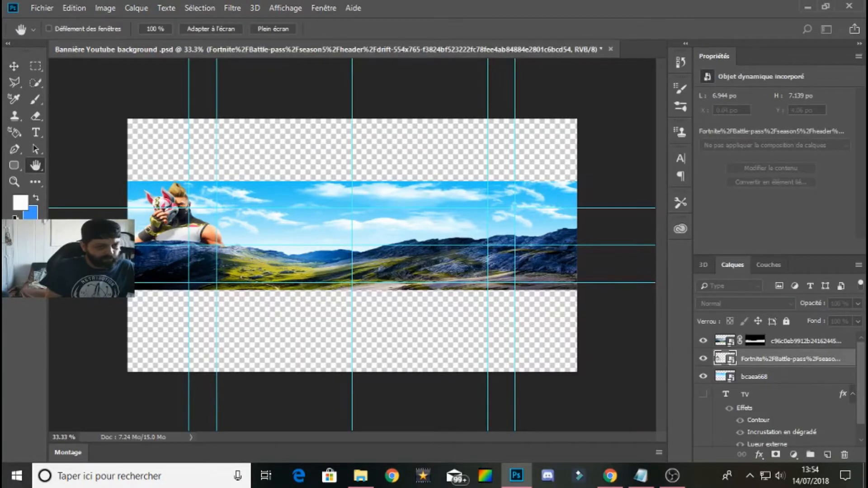
drag(867, 18, 505, 57)
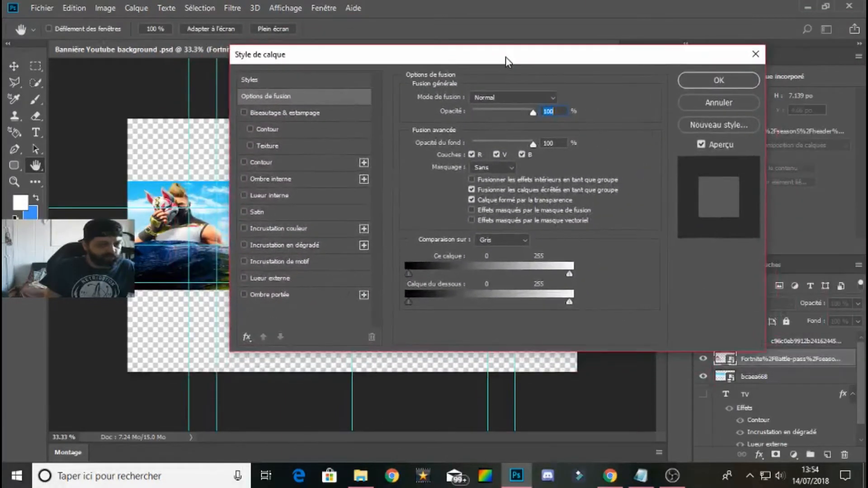
click(244, 295)
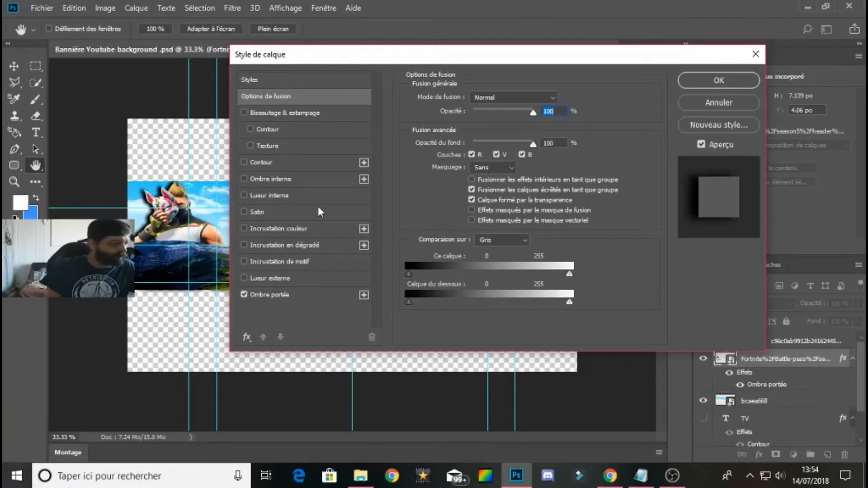
click(289, 295)
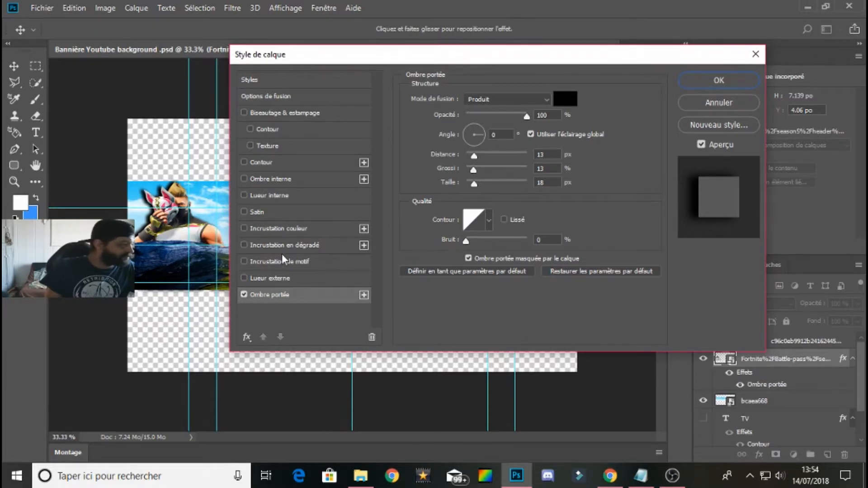
click(245, 278)
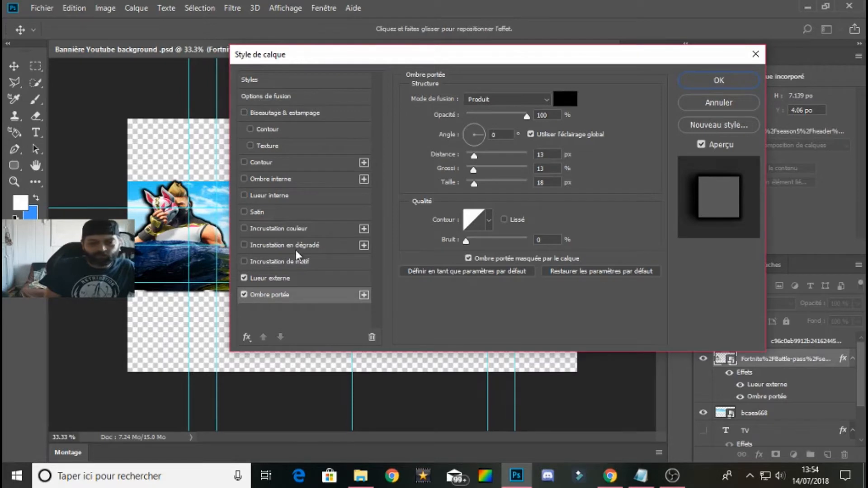
click(408, 271)
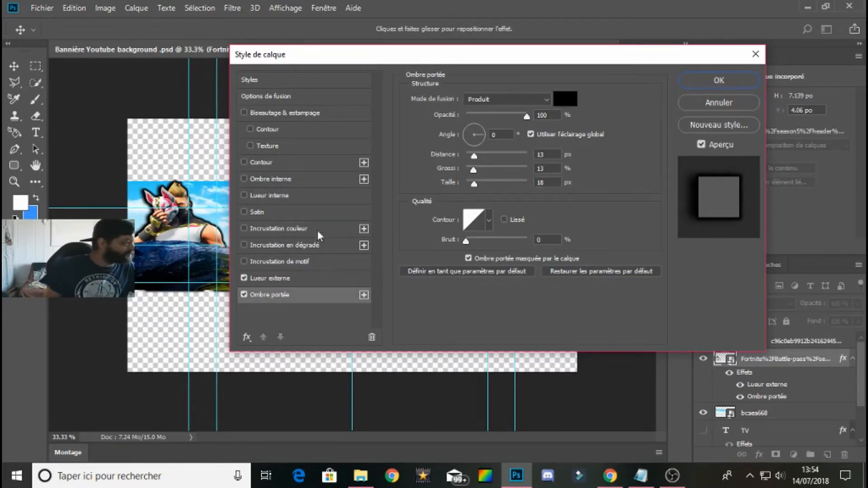
click(737, 80)
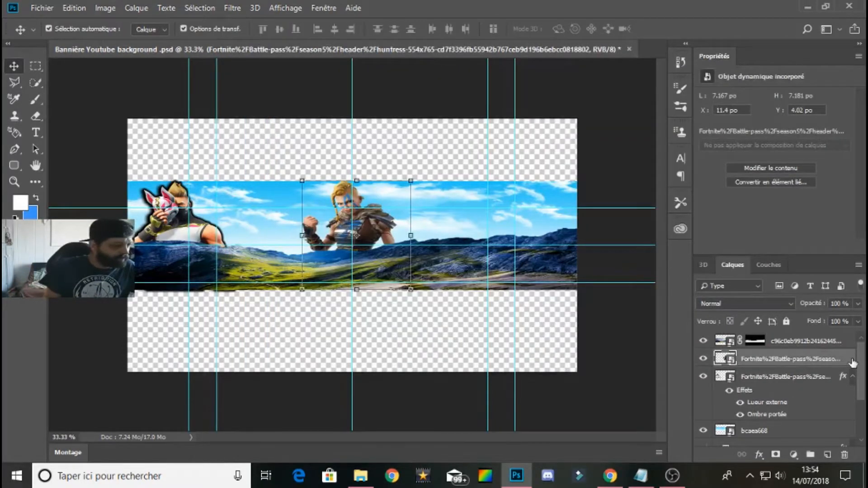
- Give the huntress character layer the same Drop Shadow and black Outer Glow effects, keeping their preset settings
double_click(834, 360)
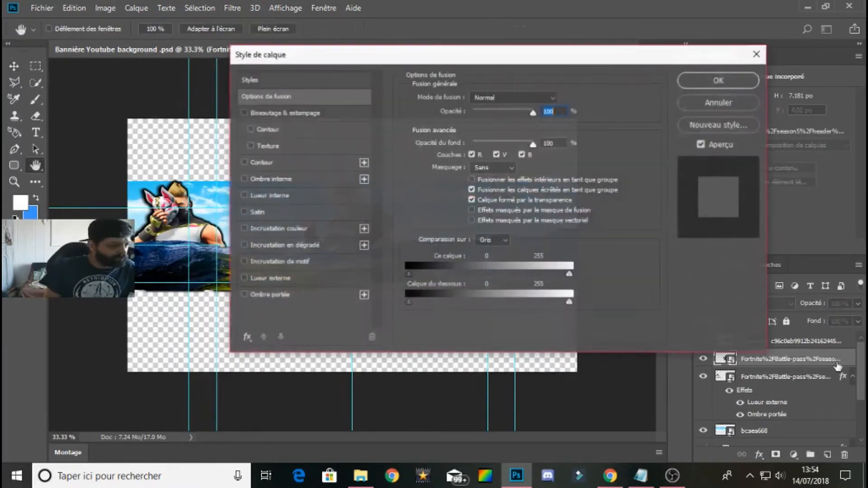
click(271, 295)
click(265, 278)
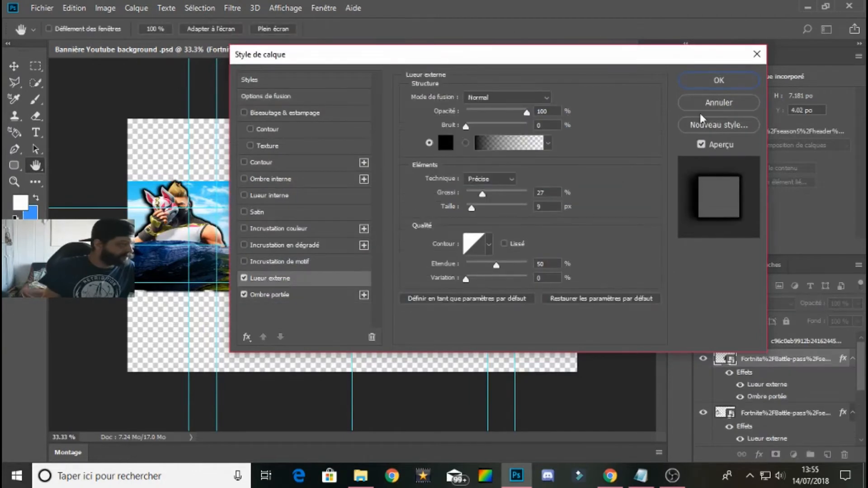
click(719, 80)
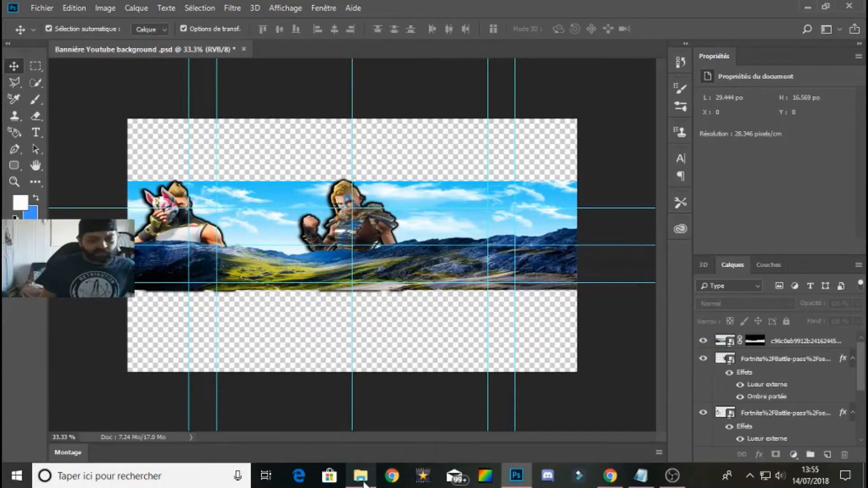
- Move the huntress character horizontally to the banner's right end, at about X 22.98 po, and deselect it
drag(377, 232, 553, 232)
drag(536, 291, 536, 293)
click(498, 28)
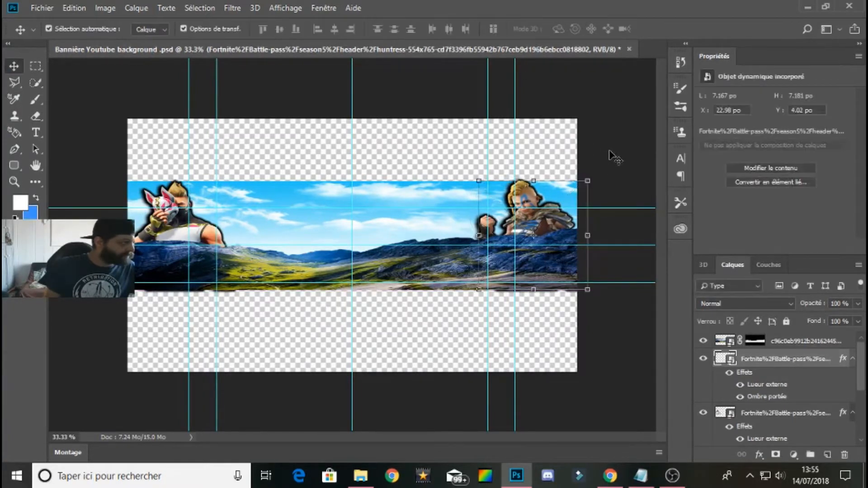
click(612, 156)
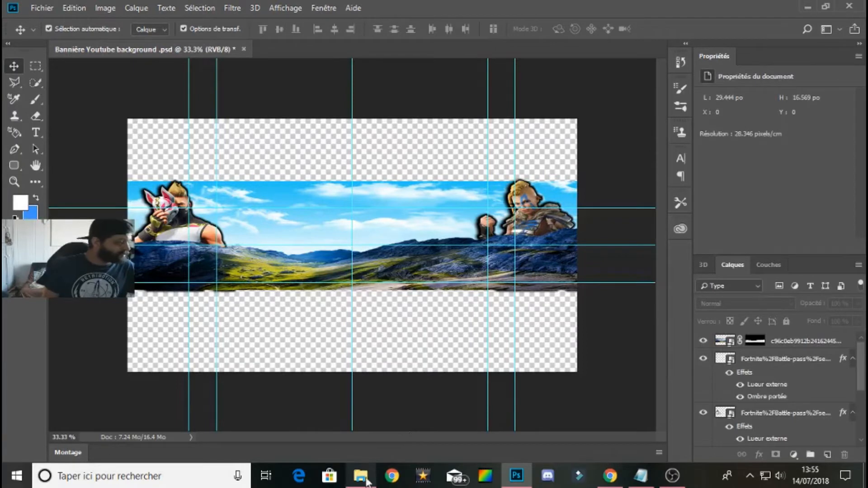
- Add two separate 48 pt text layers in the HarvestItal font, TUTORIEL and BANNIERE, over the sky on either side of the centre guide
click(37, 134)
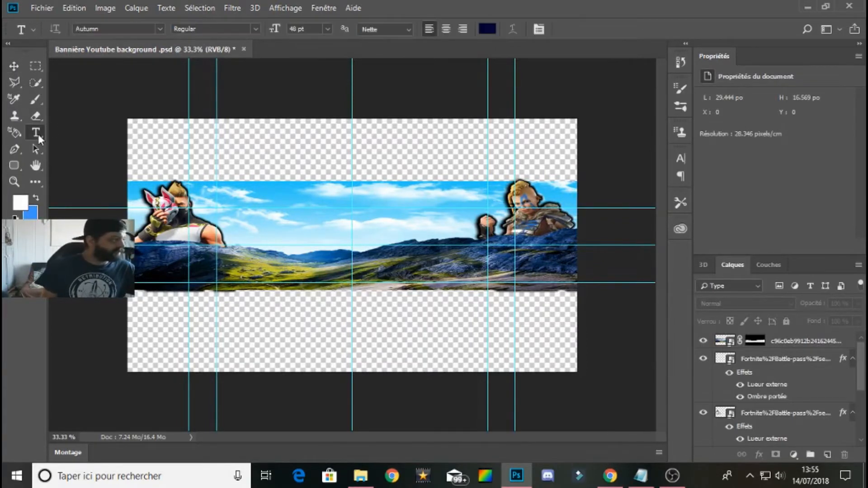
click(263, 212)
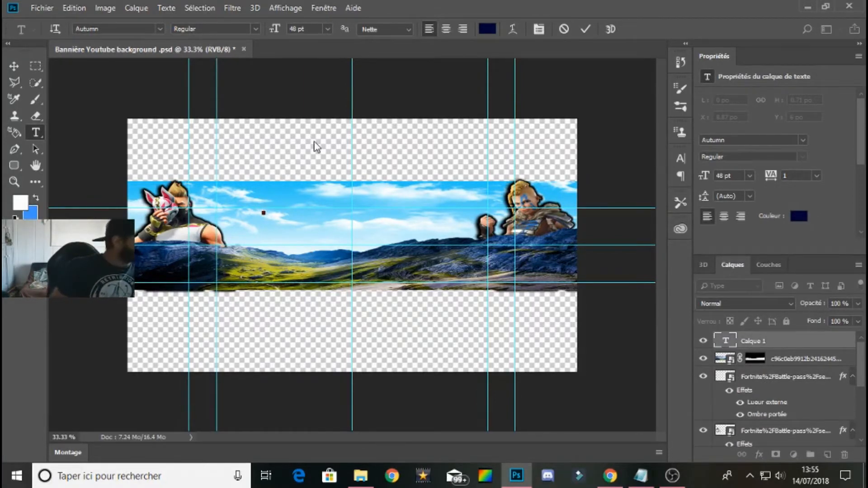
click(159, 29)
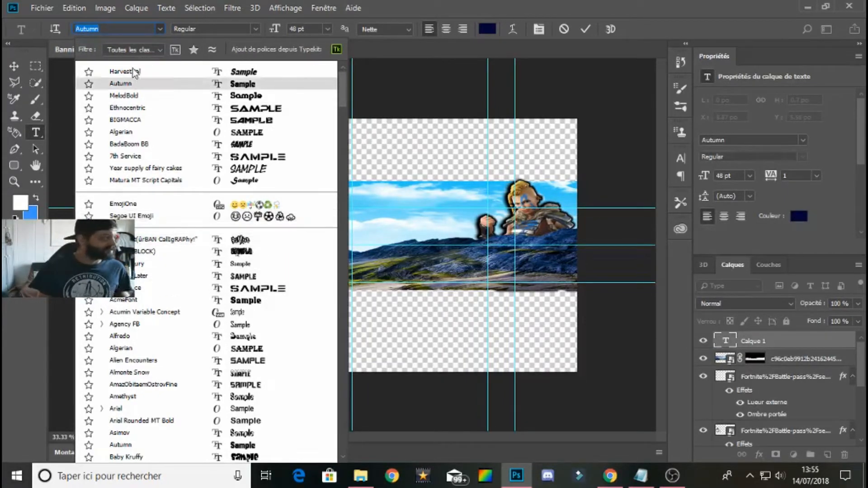
click(152, 71)
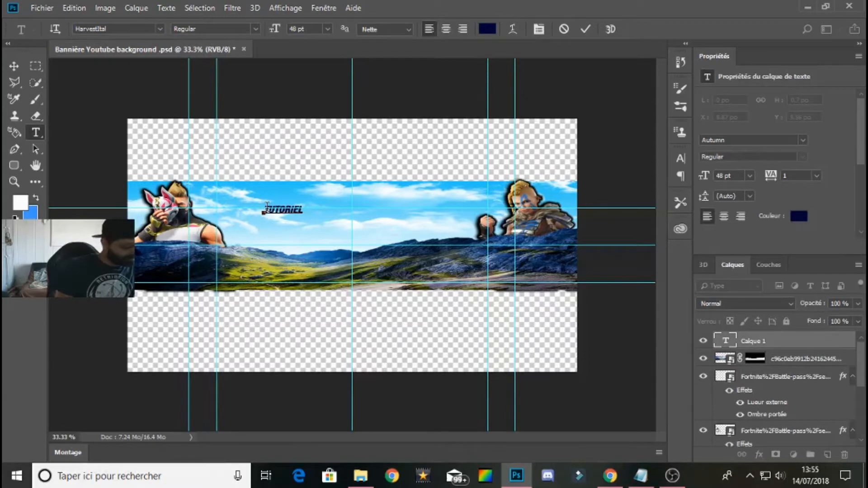
click(585, 29)
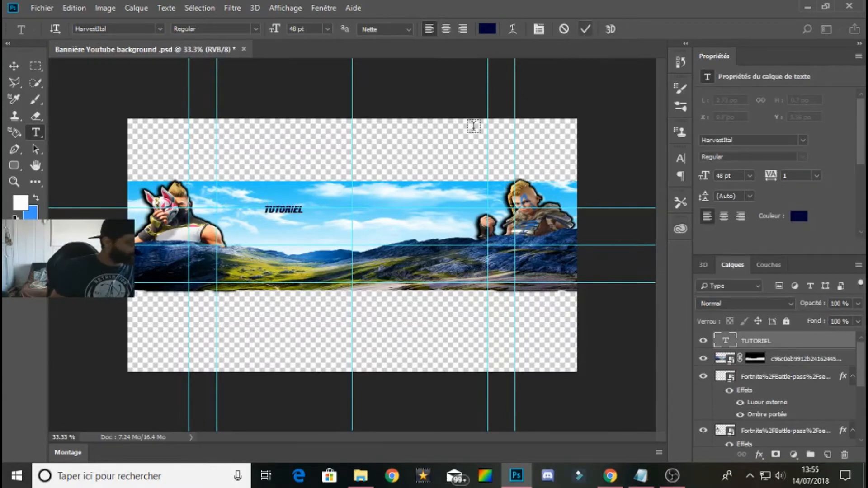
click(367, 208)
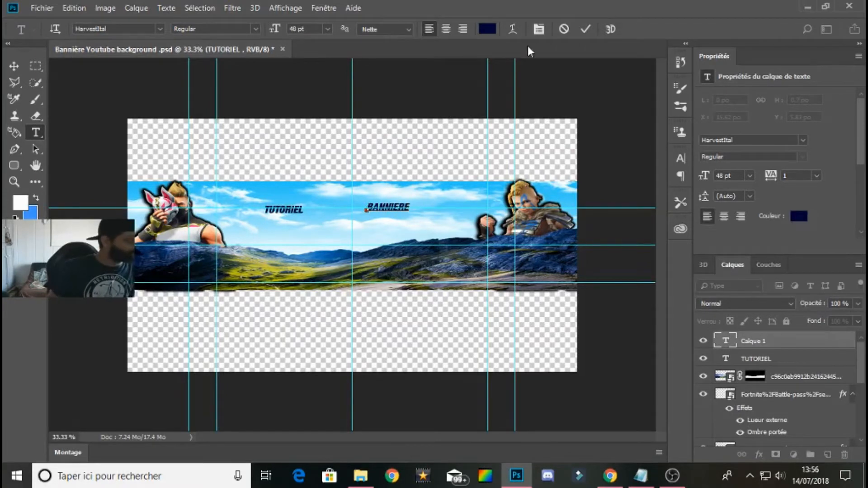
click(585, 29)
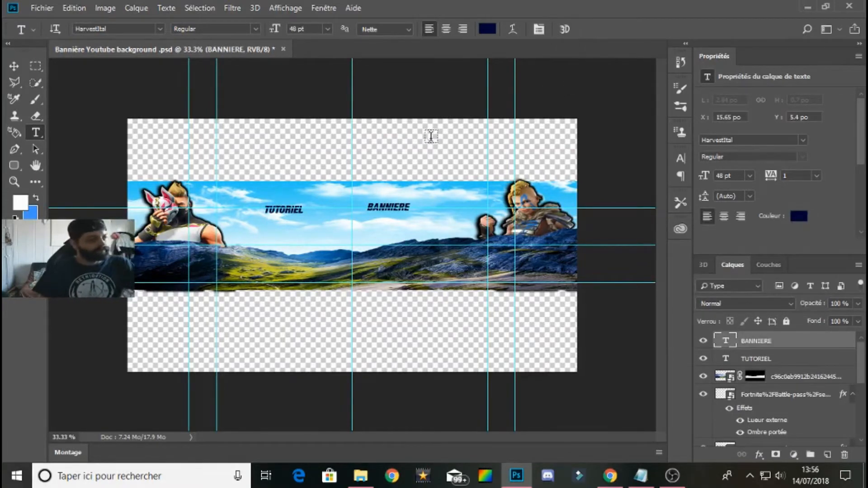
- Enlarge the TUTORIEL text to about 190 pt and place it beside the Drift character, resting on the middle horizontal guide
click(13, 66)
click(285, 210)
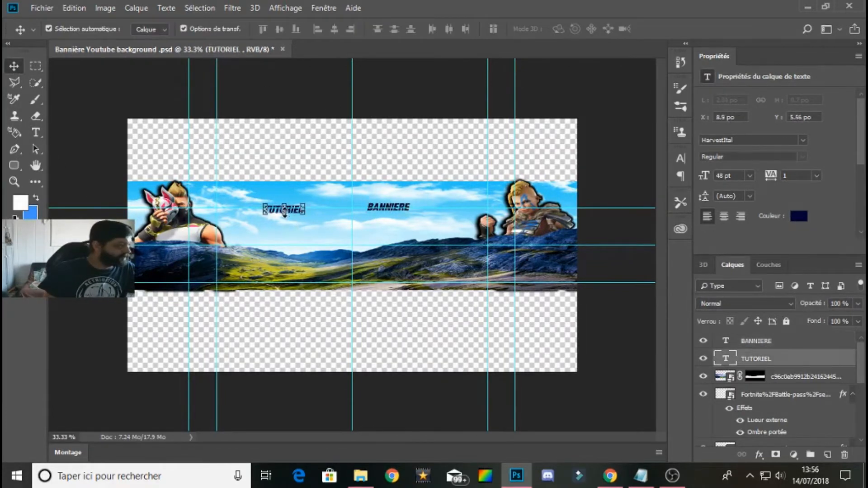
drag(305, 216, 381, 247)
drag(300, 233, 255, 234)
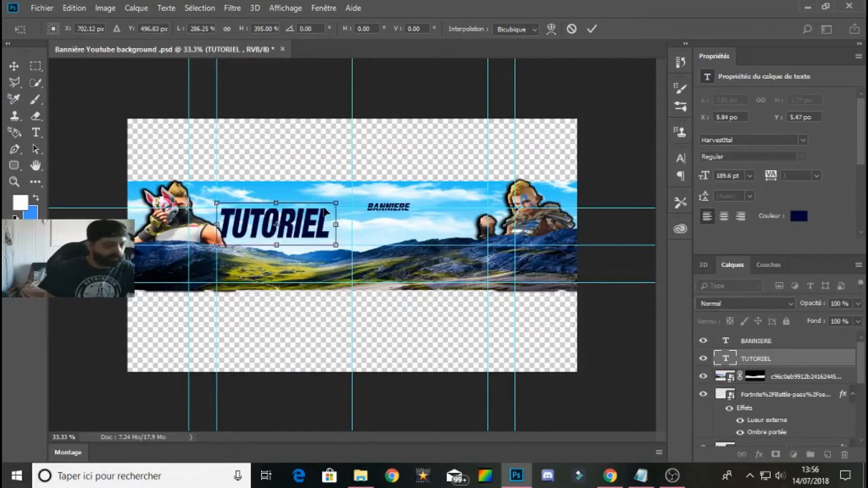
mouse_move(335, 212)
mouse_down()
mouse_move(339, 186)
mouse_move(341, 249)
mouse_move(341, 194)
mouse_move(339, 203)
mouse_up()
click(572, 30)
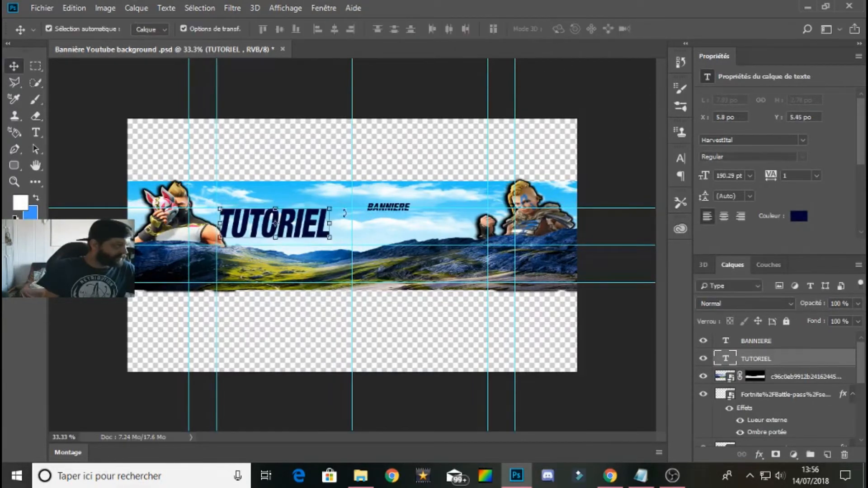
drag(309, 236, 312, 245)
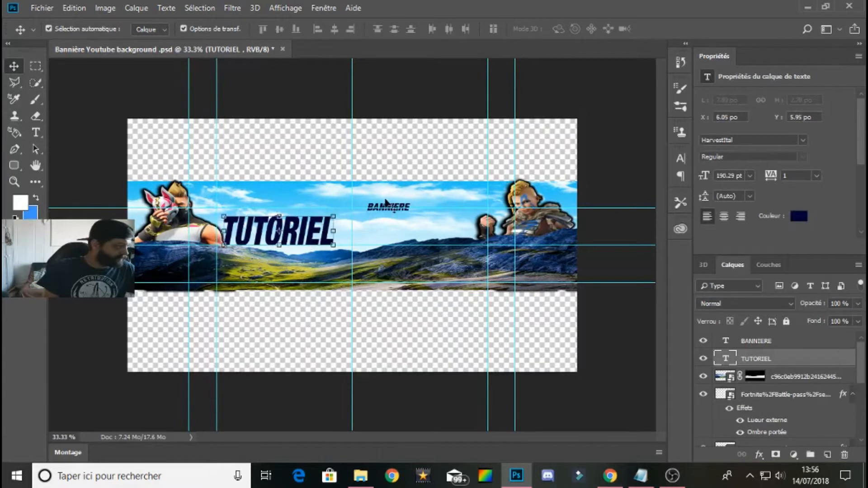
- Scale the BANNIERE text to about 258% width and 419% height, fit it between the centre guide and the huntress, and deselect it
click(378, 207)
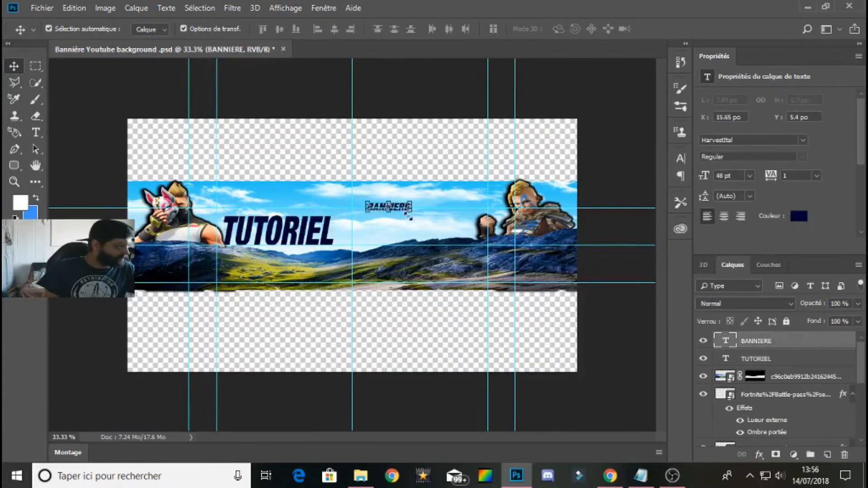
drag(412, 212, 438, 241)
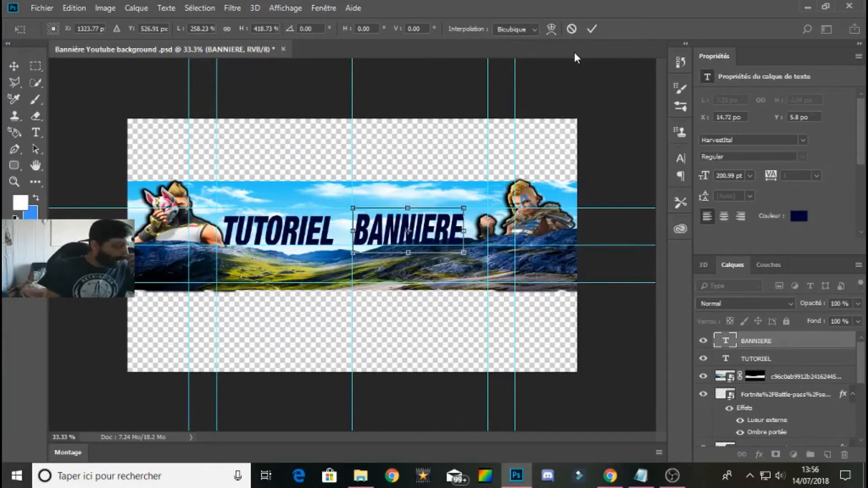
click(592, 29)
click(618, 130)
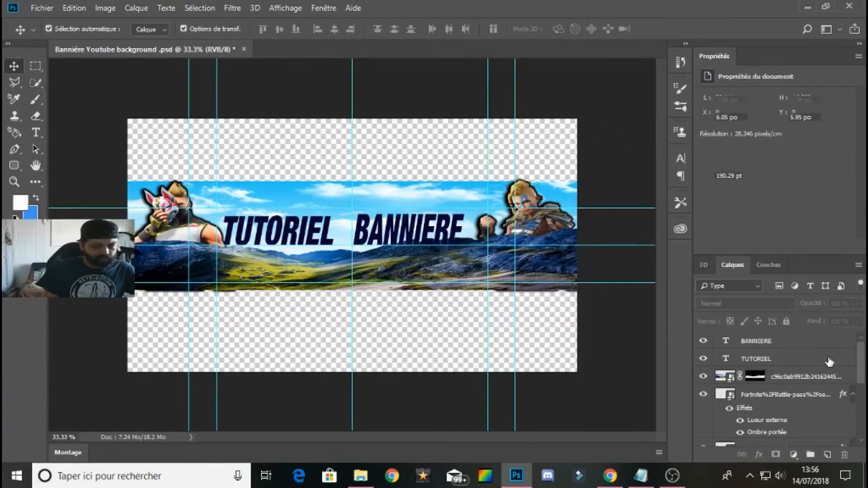
- Add a Drop Shadow, an Outer Glow and an orange-to-yellow Gradient Overlay to the TUTORIEL text layer
double_click(799, 359)
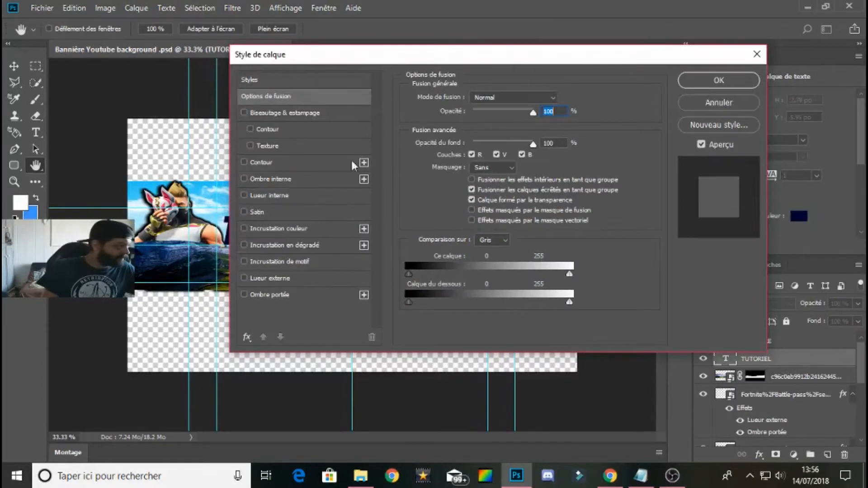
drag(403, 59, 546, 63)
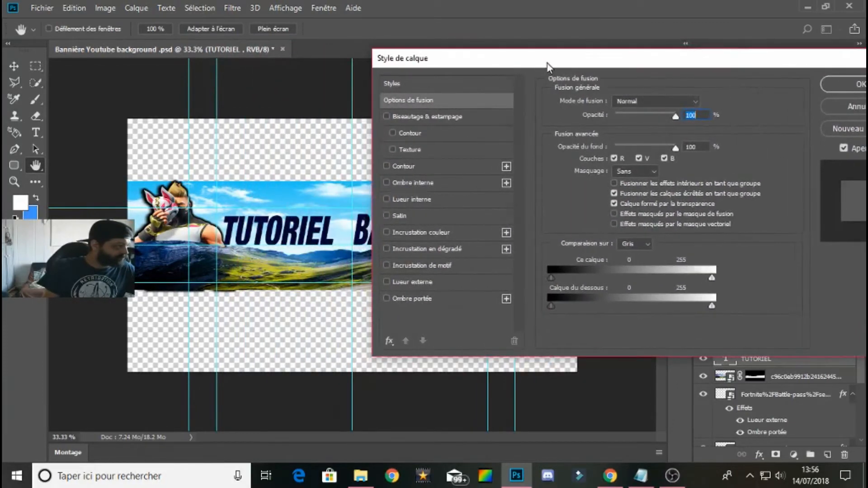
click(400, 299)
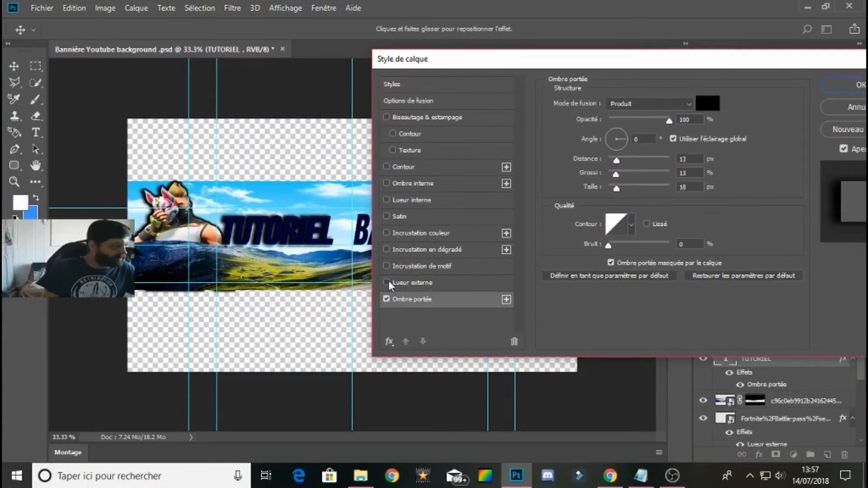
click(388, 282)
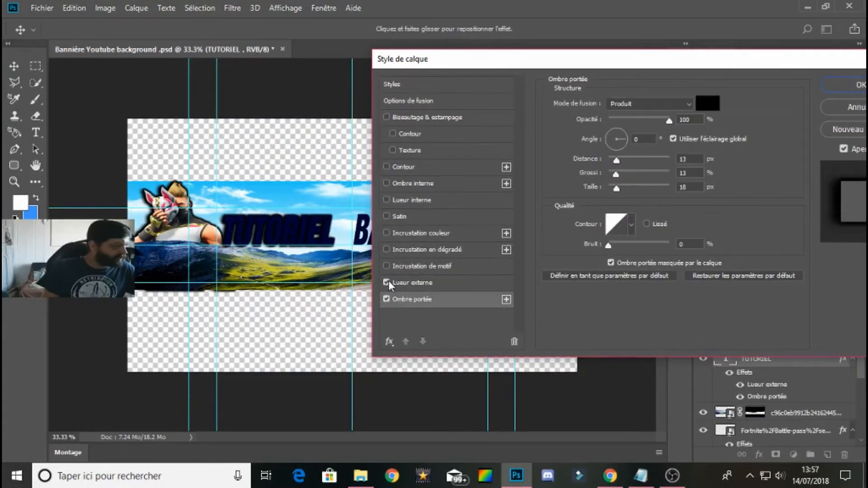
click(386, 249)
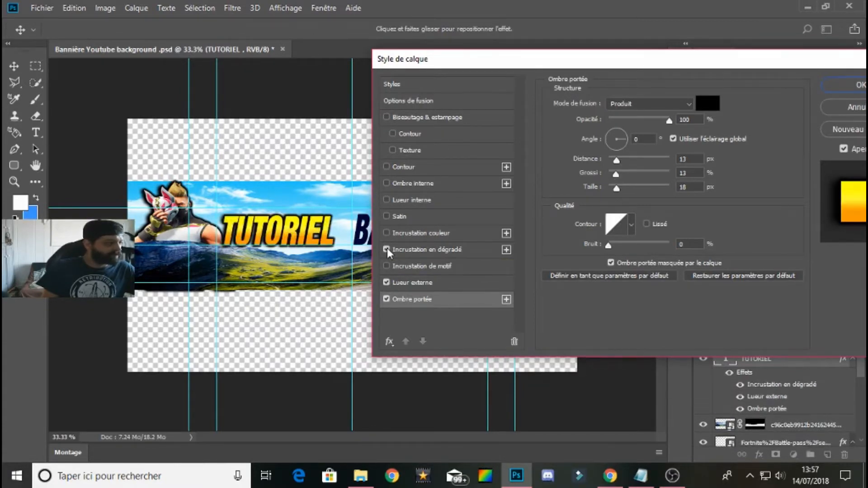
- Try various preset gradients in the TUTORIEL text's Gradient Overlay, ending back on the orange-to-yellow preset
click(440, 251)
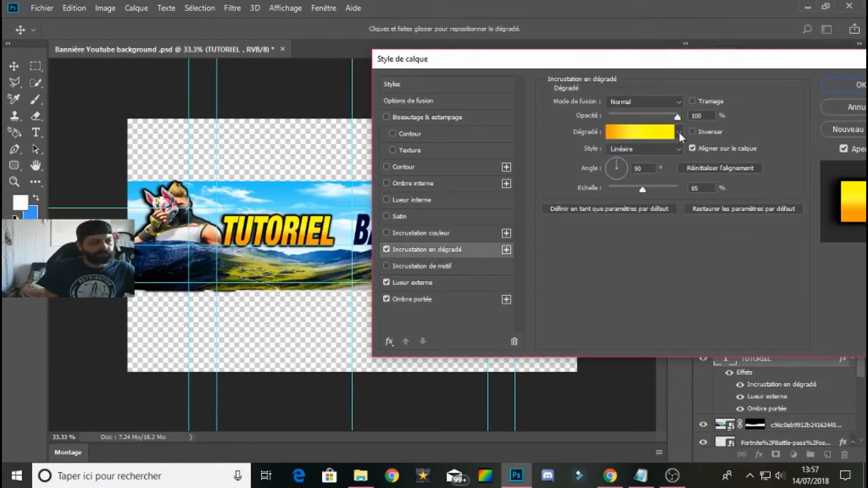
click(681, 133)
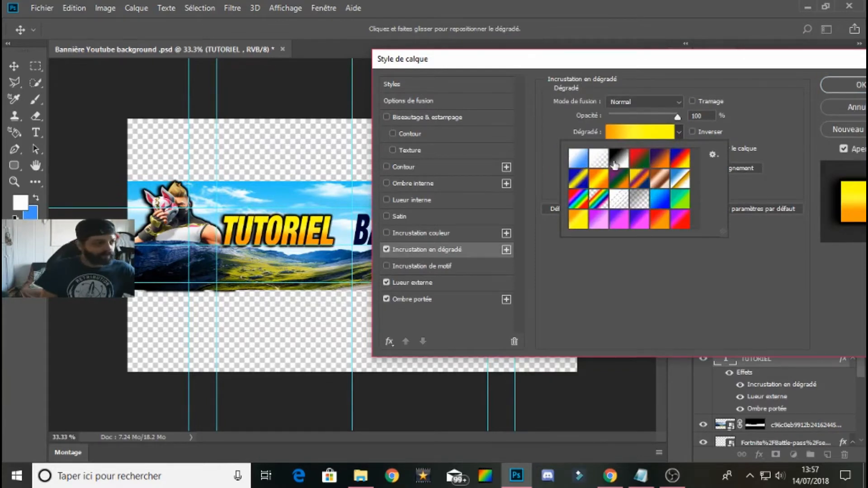
click(619, 221)
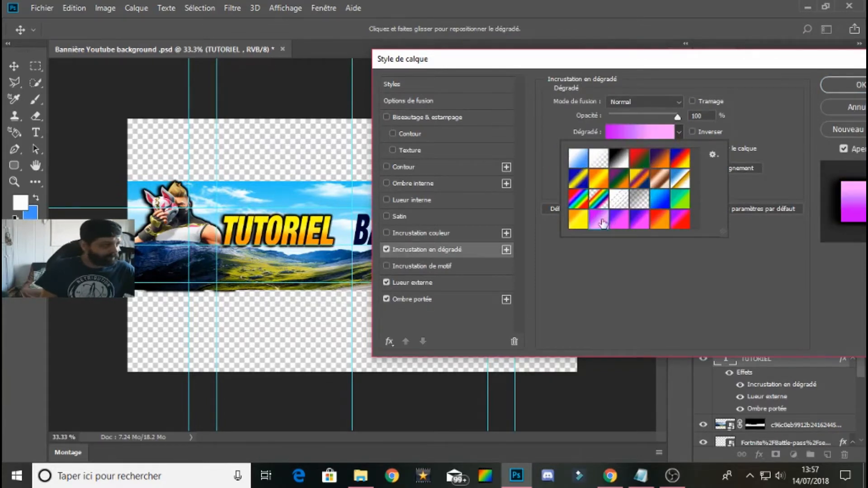
click(579, 220)
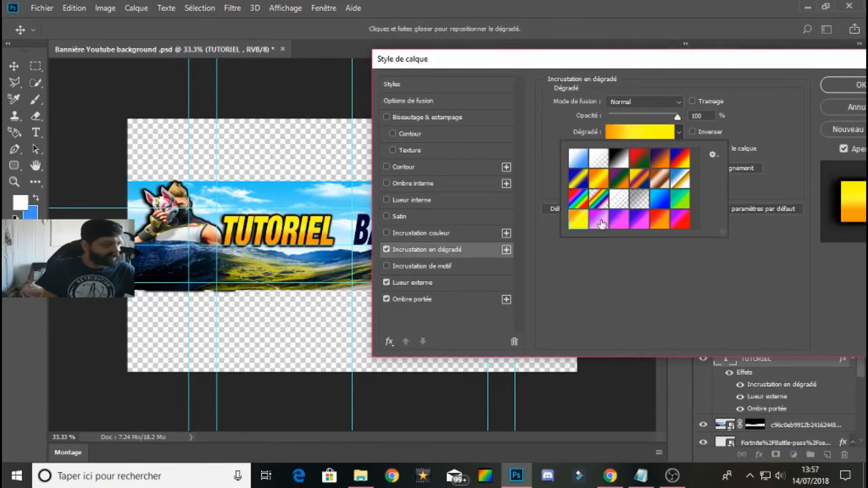
click(598, 220)
click(618, 223)
click(639, 221)
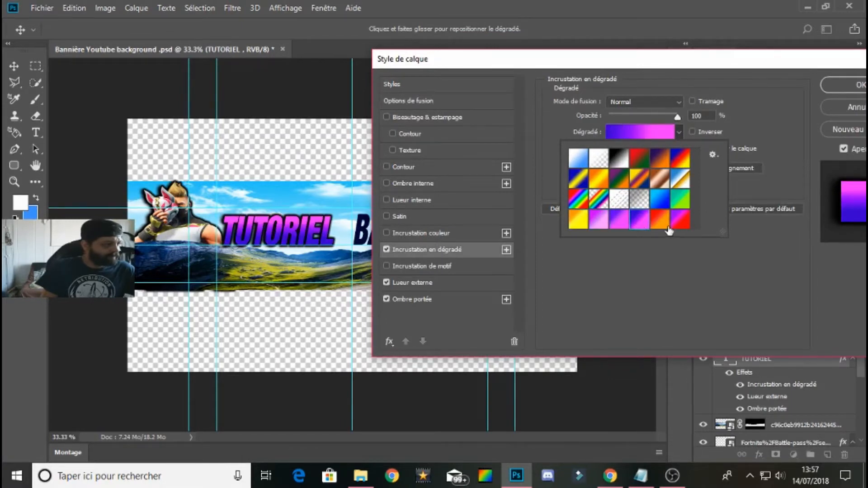
click(661, 226)
click(677, 221)
click(678, 205)
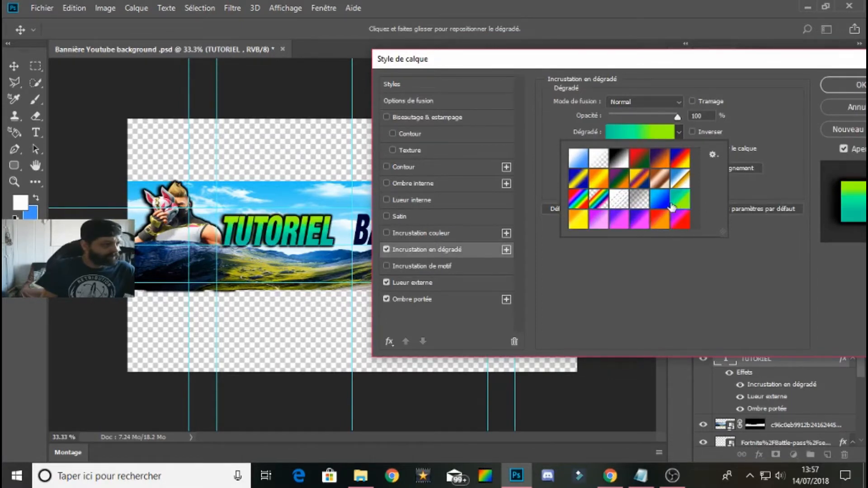
click(660, 207)
click(579, 178)
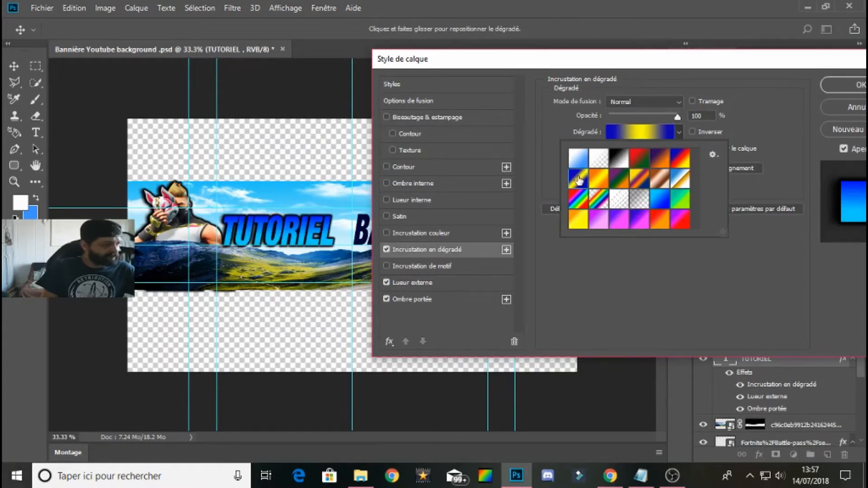
click(593, 182)
click(620, 181)
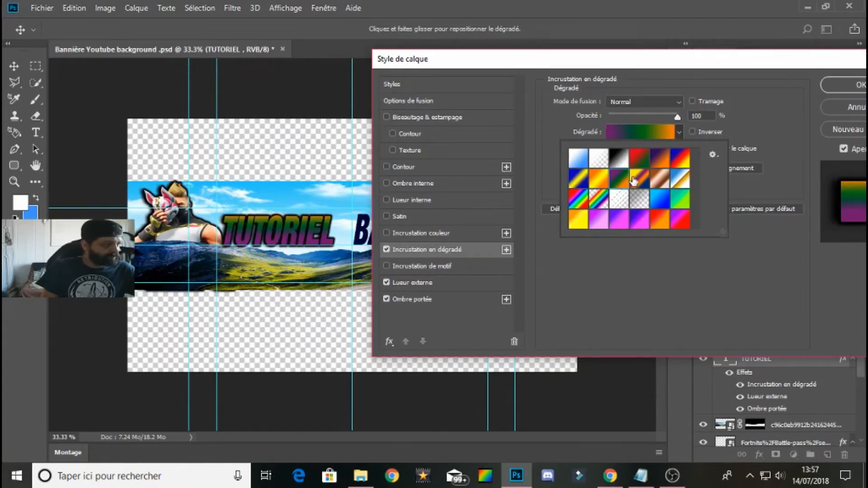
click(639, 183)
click(659, 182)
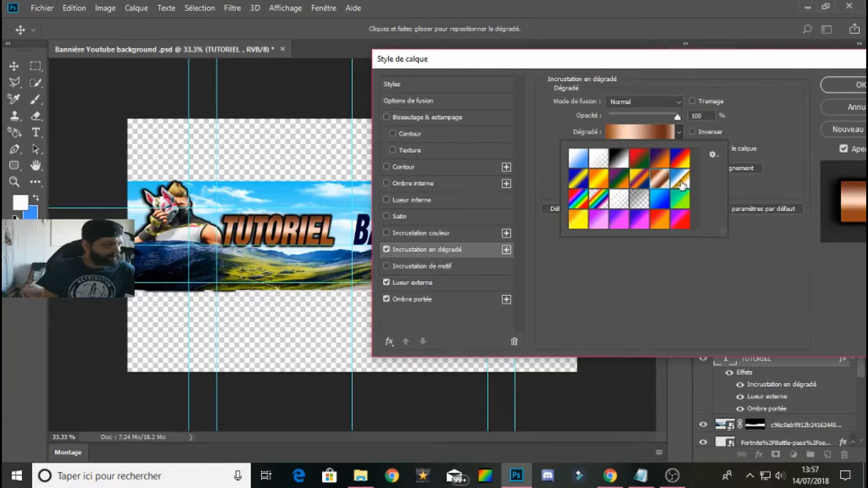
click(680, 181)
click(683, 168)
click(601, 159)
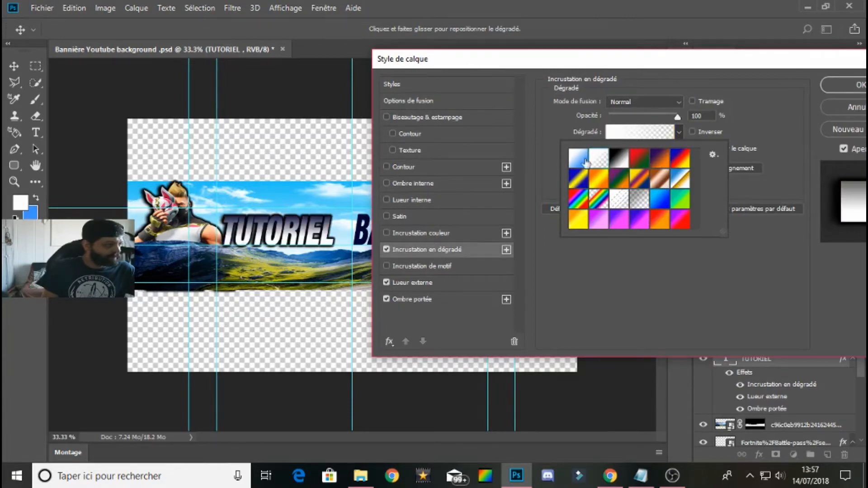
click(578, 158)
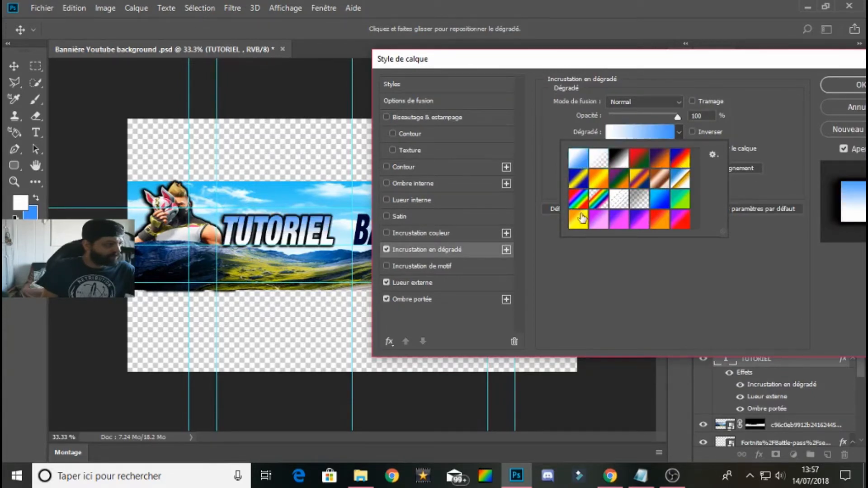
click(579, 219)
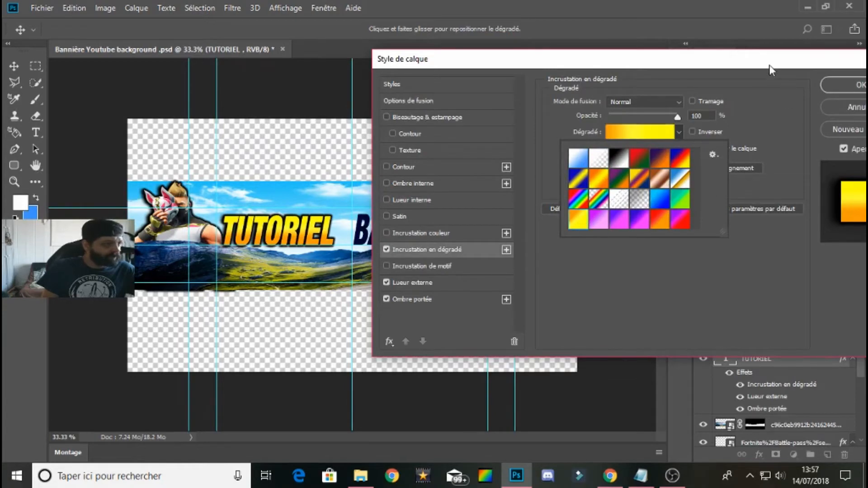
- Inspect the presets and colour stops of TUTORIEL's orange-to-yellow gradient in the Gradient Editor, and close it without changes
drag(771, 69, 628, 76)
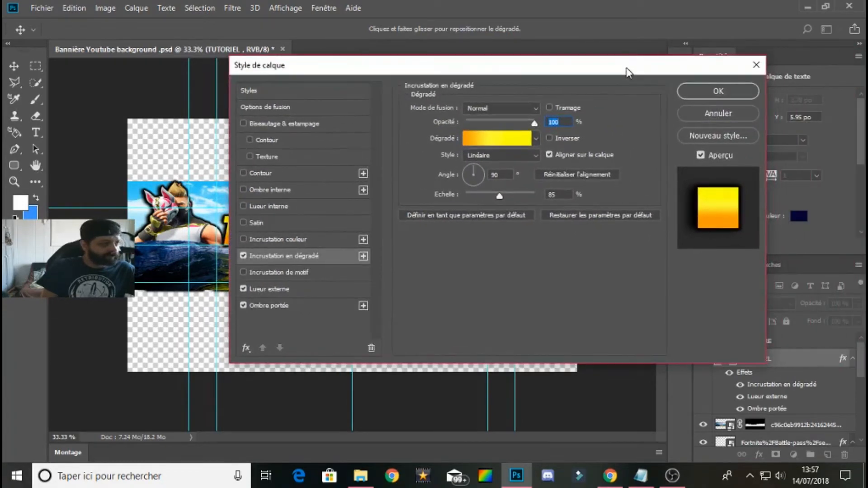
click(536, 139)
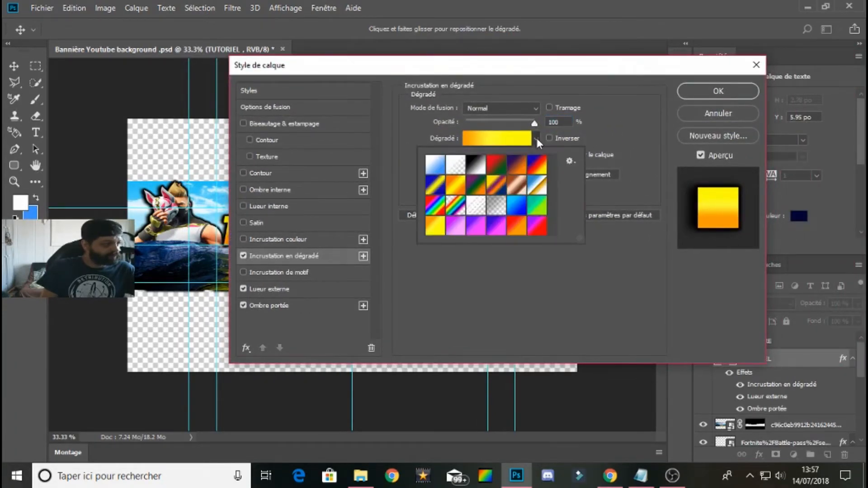
click(536, 138)
click(500, 141)
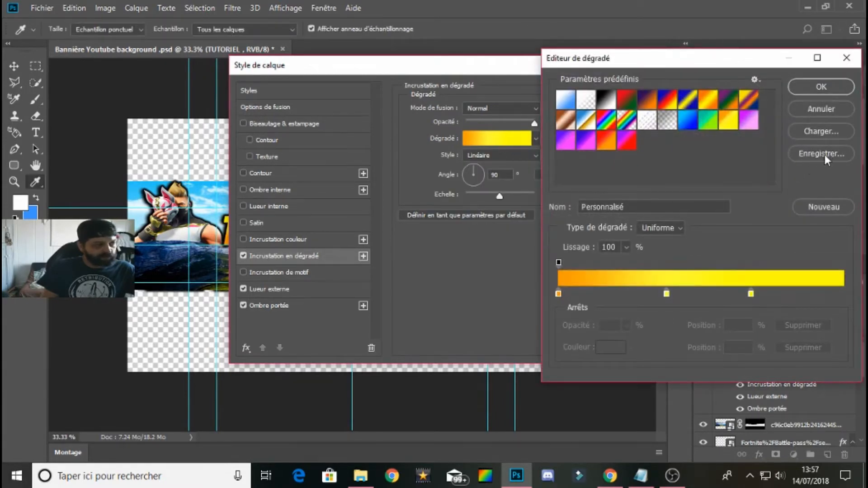
click(847, 57)
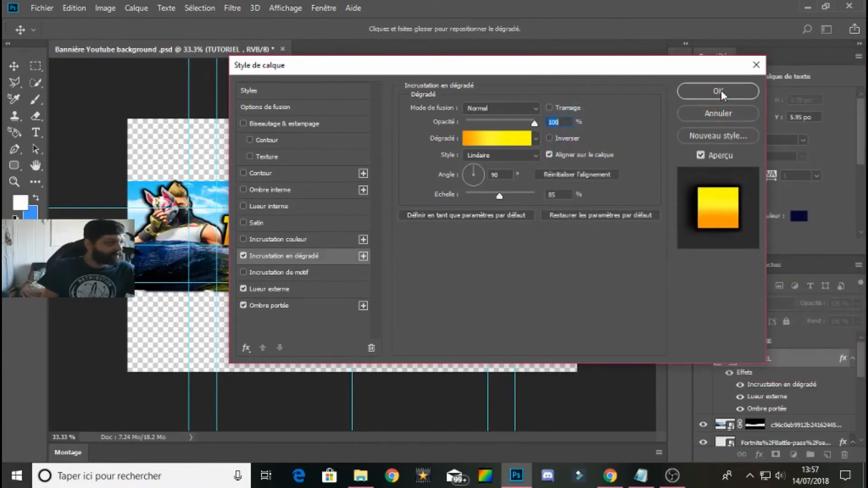
- Try a 1 px inside Stroke with a white gradient fill on the TUTORIEL text, and disable it again
drag(647, 70, 779, 67)
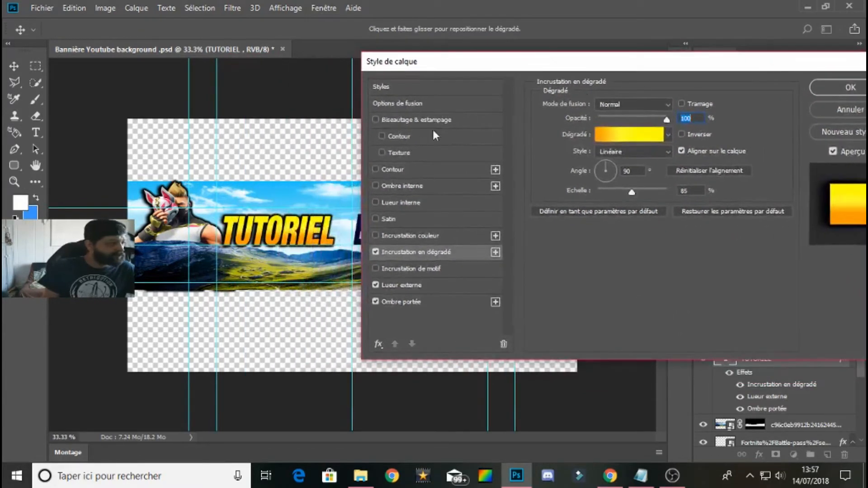
click(376, 169)
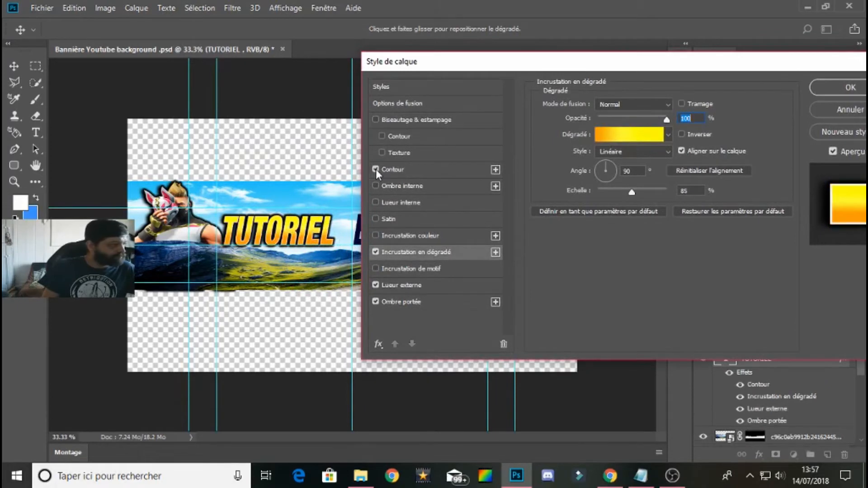
click(392, 169)
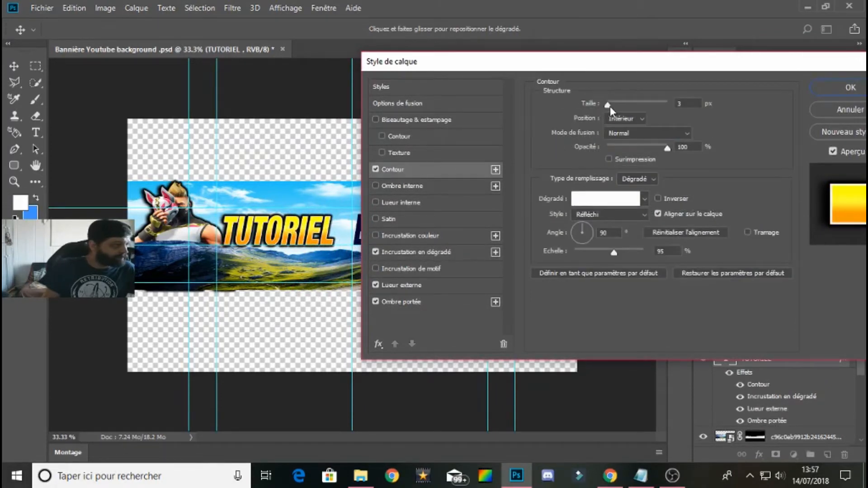
mouse_move(609, 107)
mouse_down()
mouse_move(621, 106)
mouse_move(607, 105)
mouse_up()
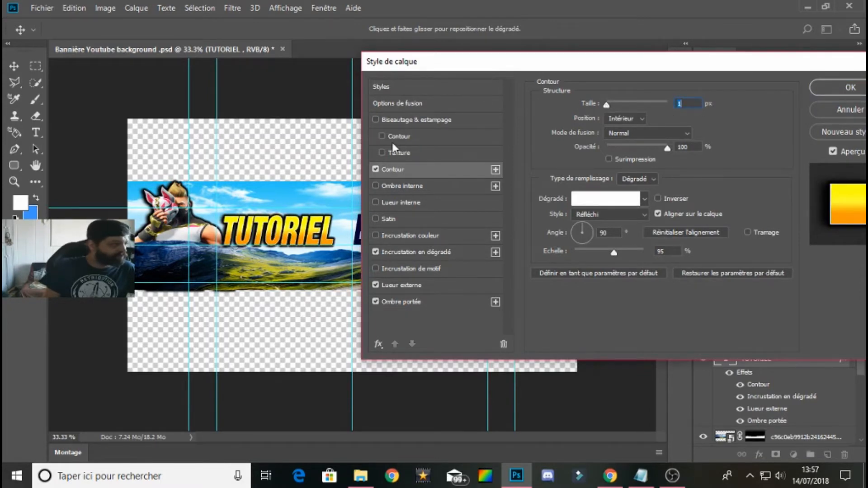
click(376, 169)
- Accept the TUTORIEL layer style, and give the BANNIERE text layer a Drop Shadow, an Outer Glow and the orange-to-yellow Gradient Overlay
click(836, 88)
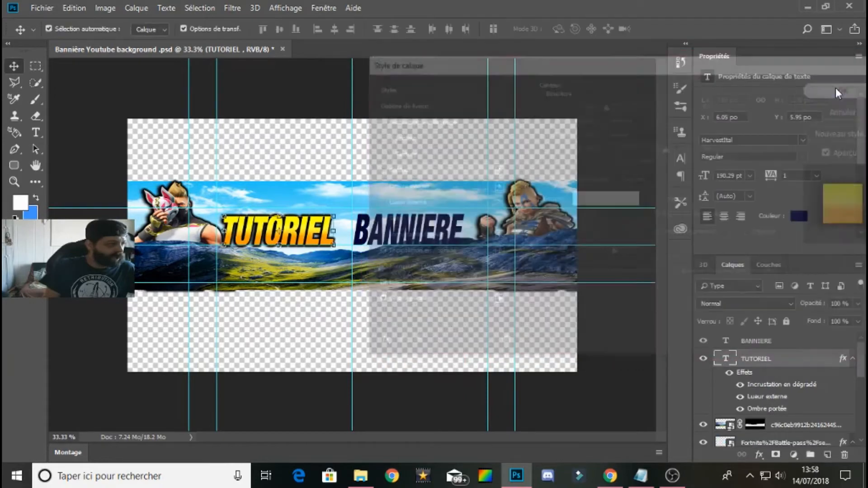
click(821, 343)
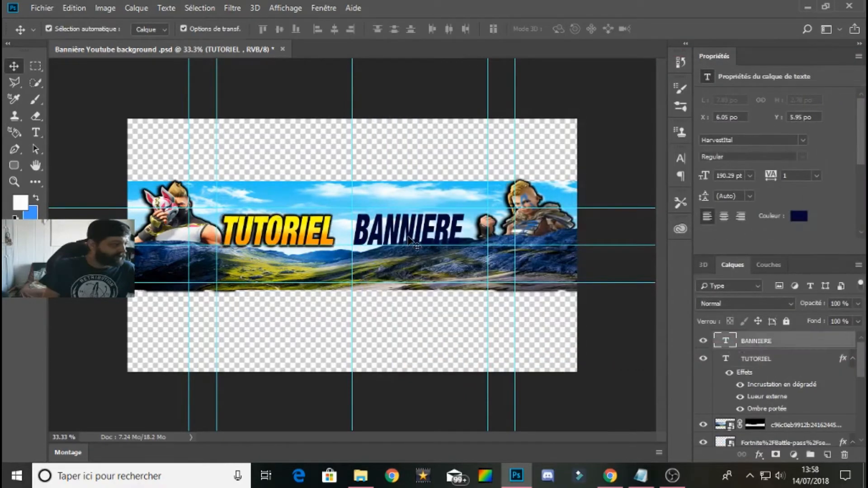
double_click(826, 346)
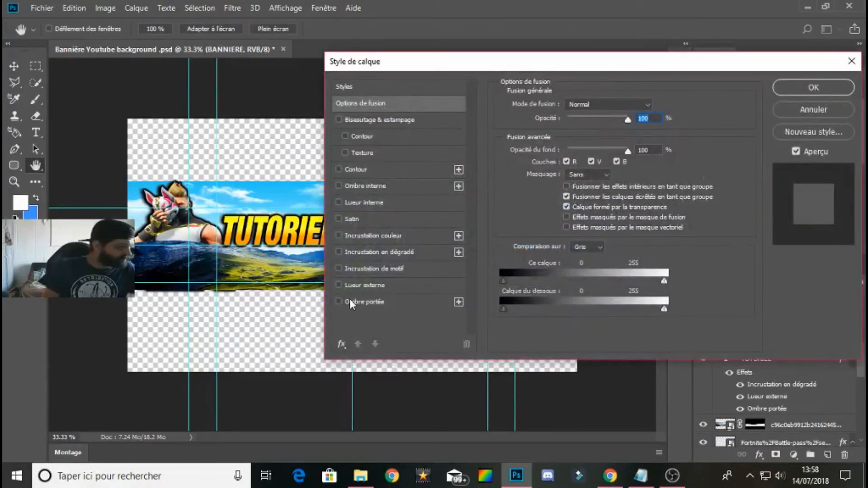
click(351, 302)
click(349, 286)
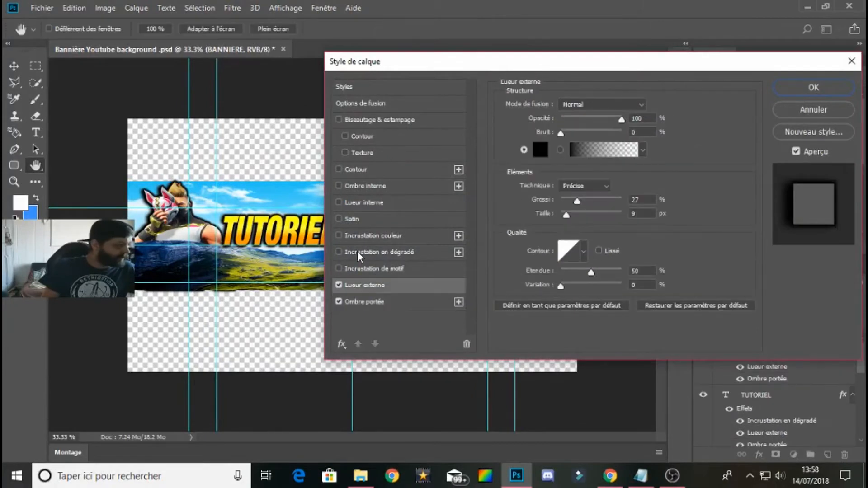
click(357, 252)
click(826, 88)
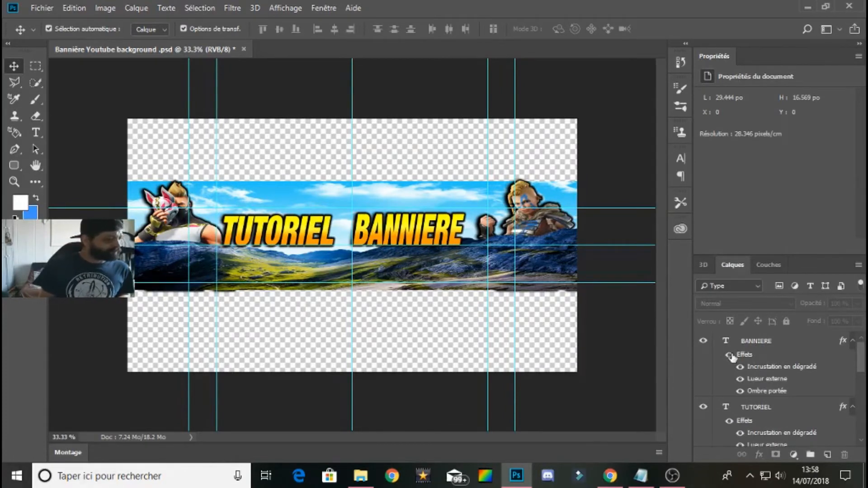
- Create a new layer named Calque 1 above the BANNIERE layer with the Incrustation (Overlay) blending mode
click(785, 347)
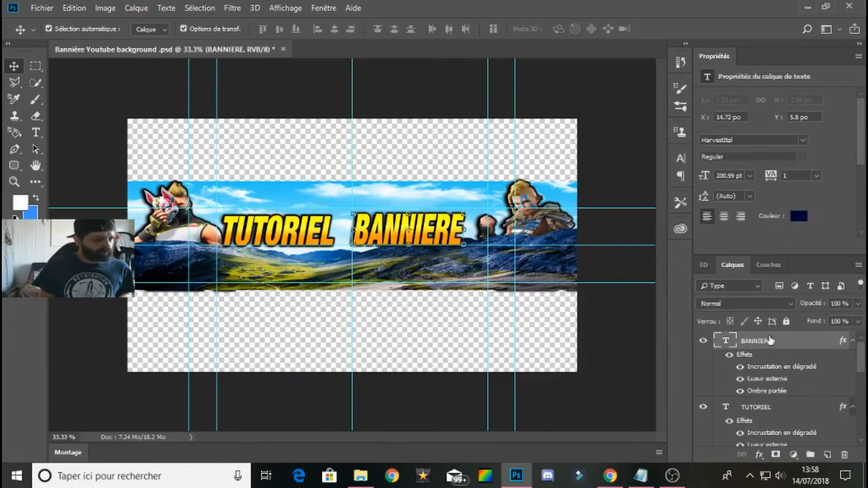
click(136, 8)
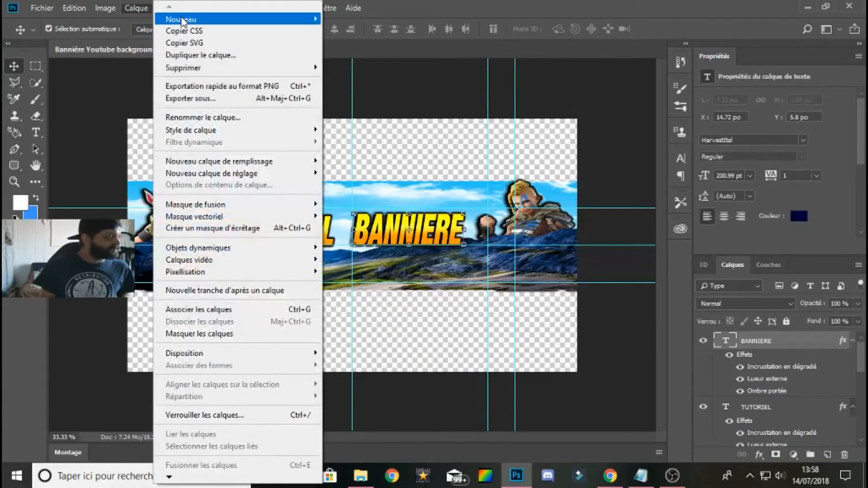
mouse_move(194, 19)
click(362, 20)
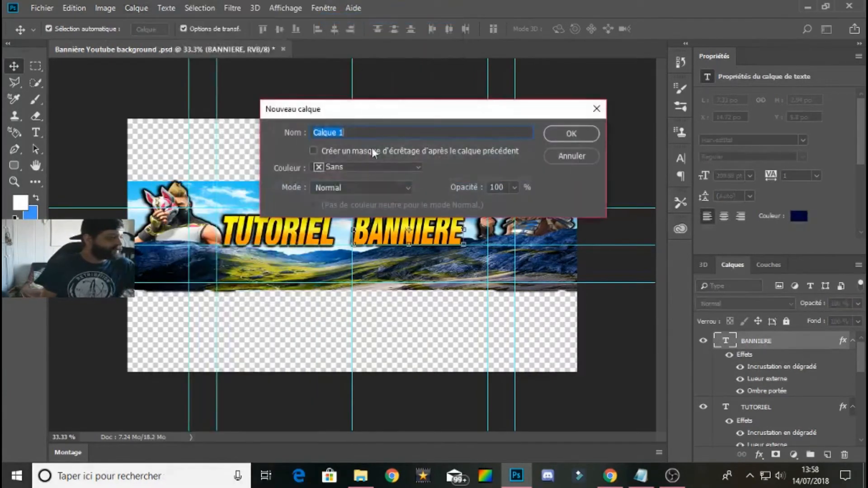
click(387, 185)
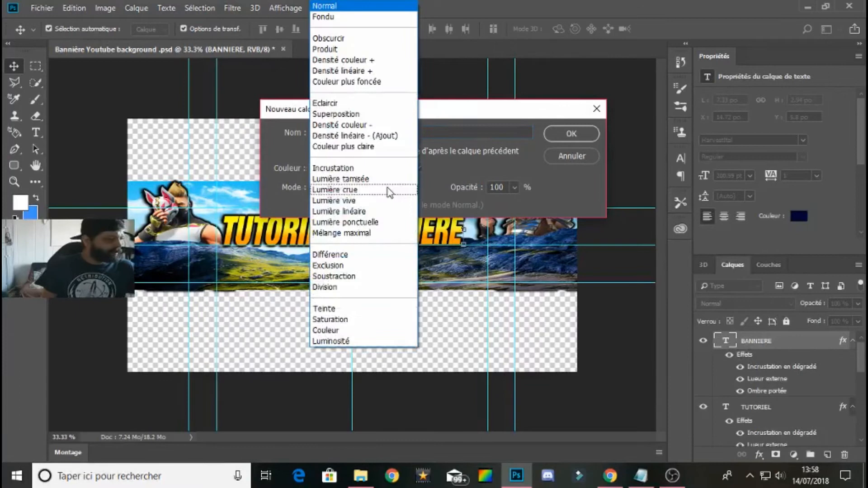
click(357, 166)
click(572, 133)
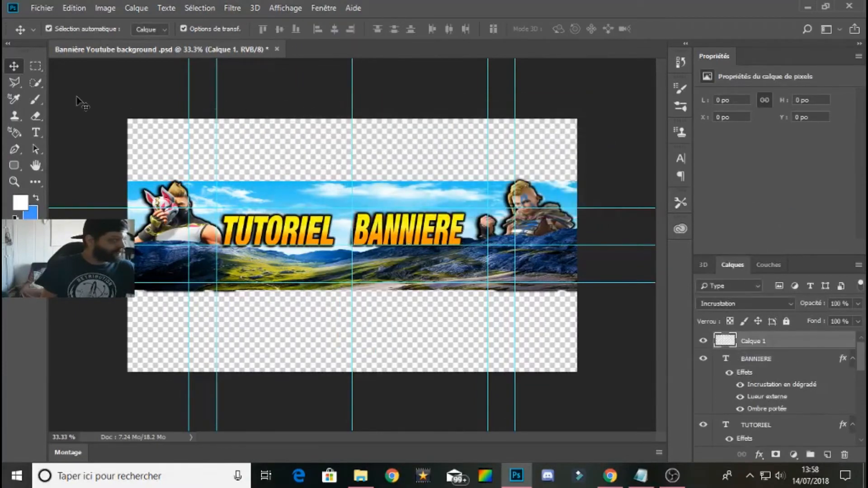
- Choose the Brush tool with white as the colour and enlarge the soft brush to 1860 px
click(34, 99)
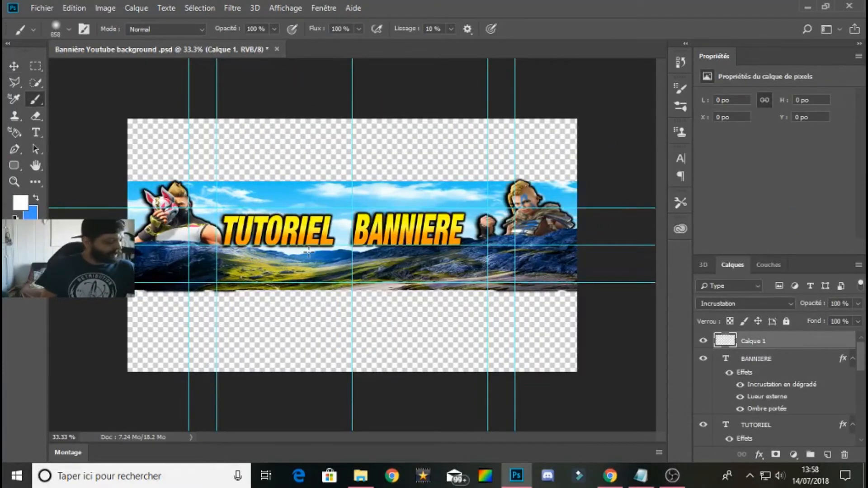
mouse_move(309, 252)
mouse_down()
mouse_move(300, 254)
mouse_move(455, 262)
mouse_move(420, 266)
mouse_up()
drag(415, 261, 415, 260)
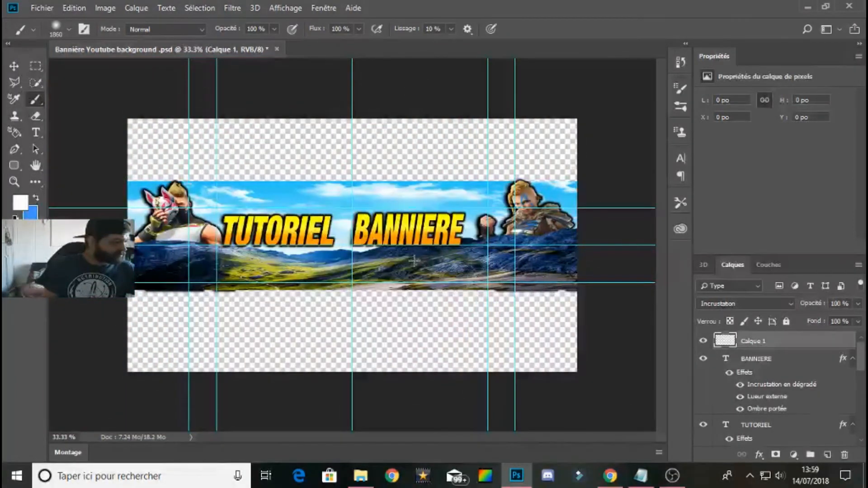
- Try one large white brush dab over the banner's centre, and delete that brush state from the history
click(358, 256)
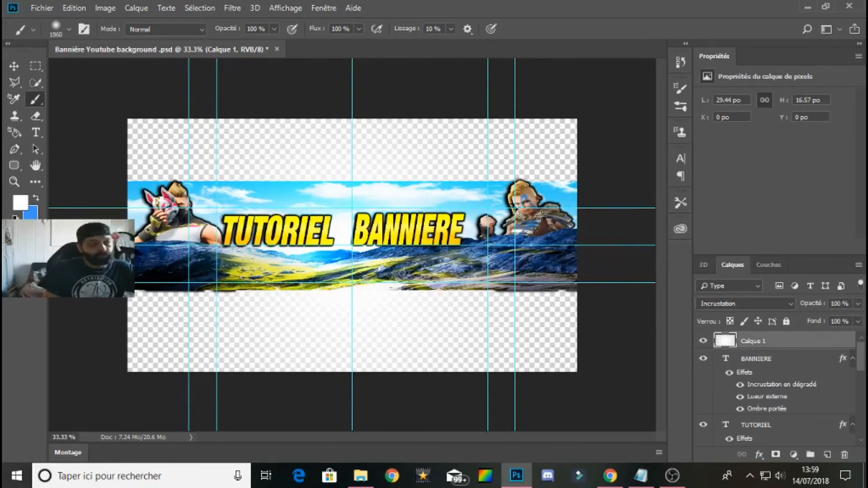
click(681, 61)
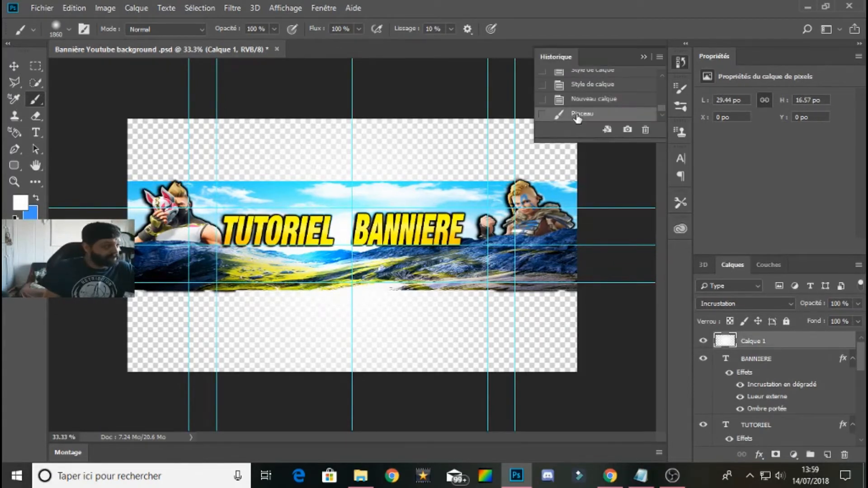
click(645, 131)
click(382, 184)
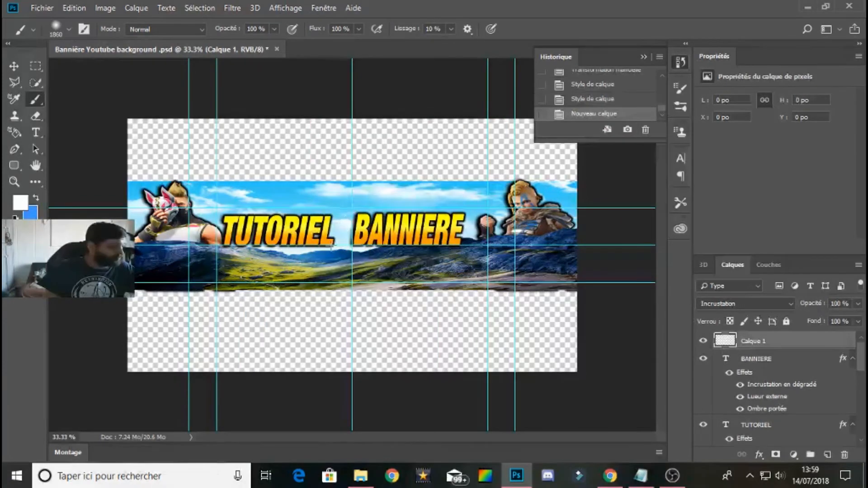
- Reduce the brush to 1062 px and paint soft white dabs over the landscape's centre, right and left, undoing the surplus last dab
alt+right_click(339, 256)
drag(338, 255, 257, 258)
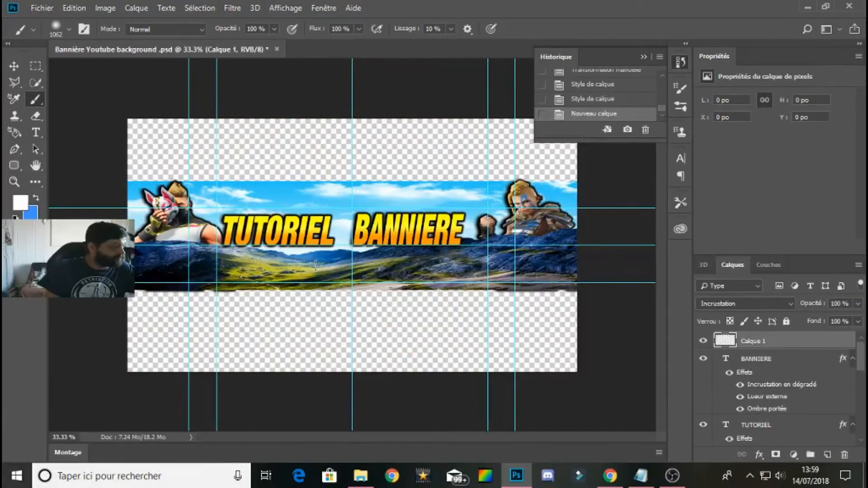
click(345, 264)
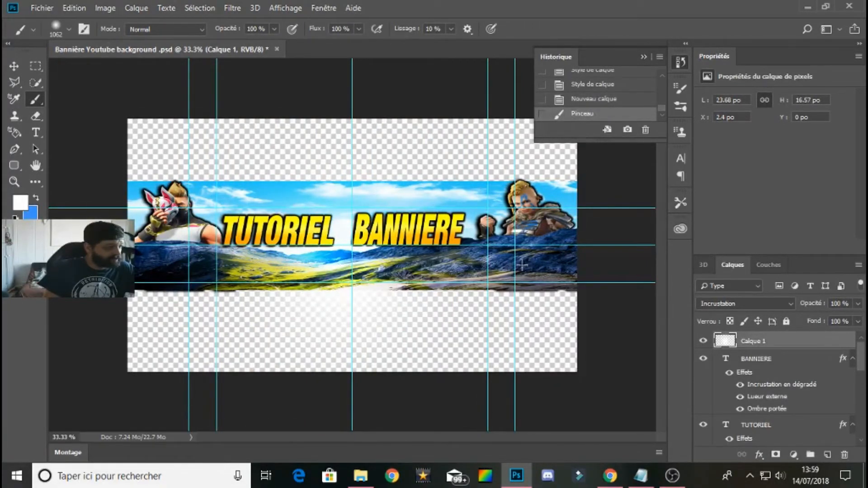
click(494, 260)
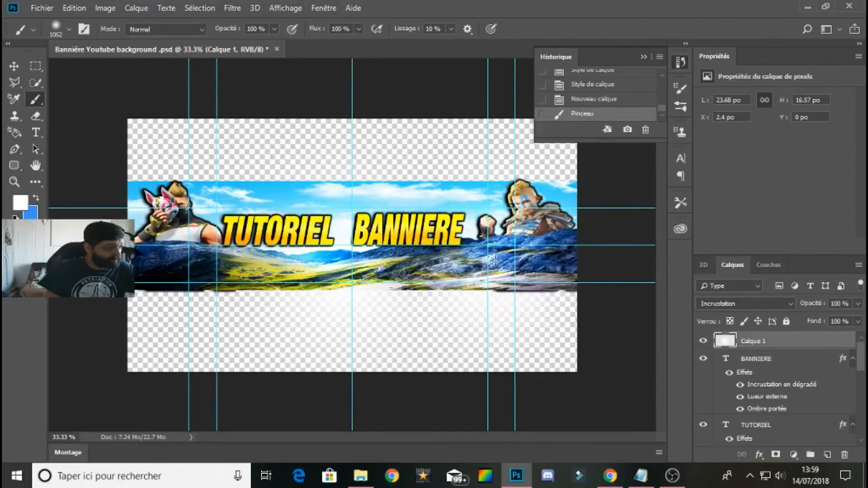
click(166, 261)
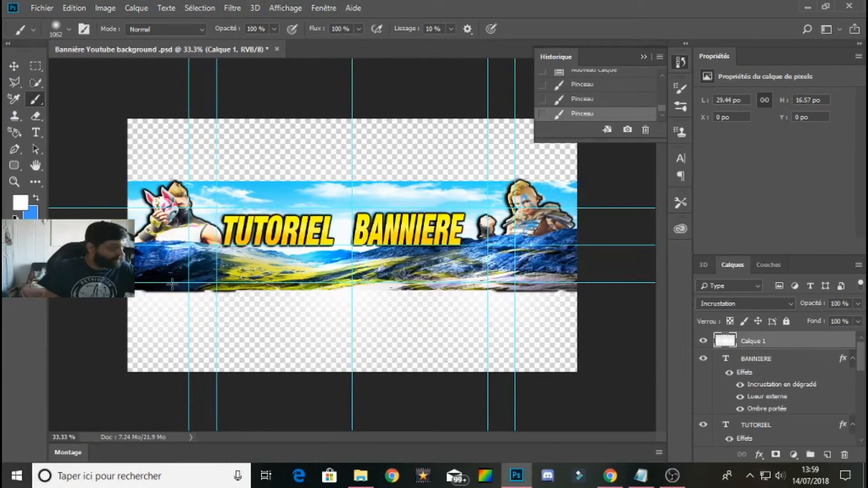
click(166, 266)
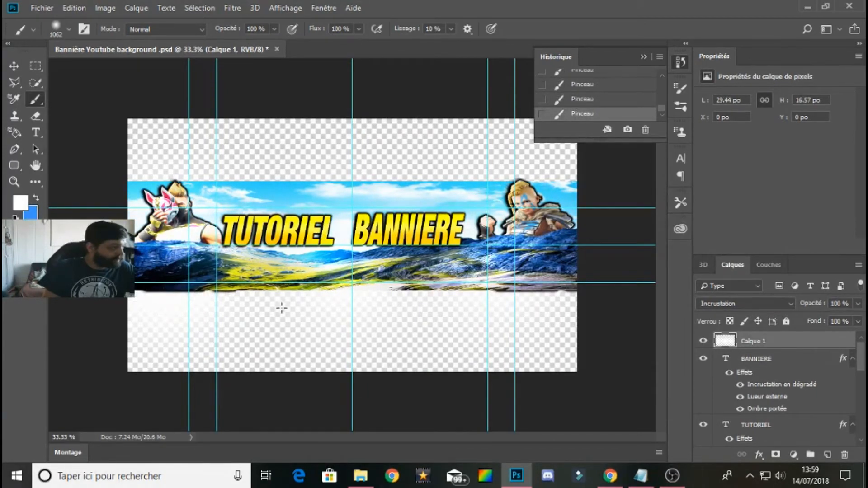
key(ctrl+z)
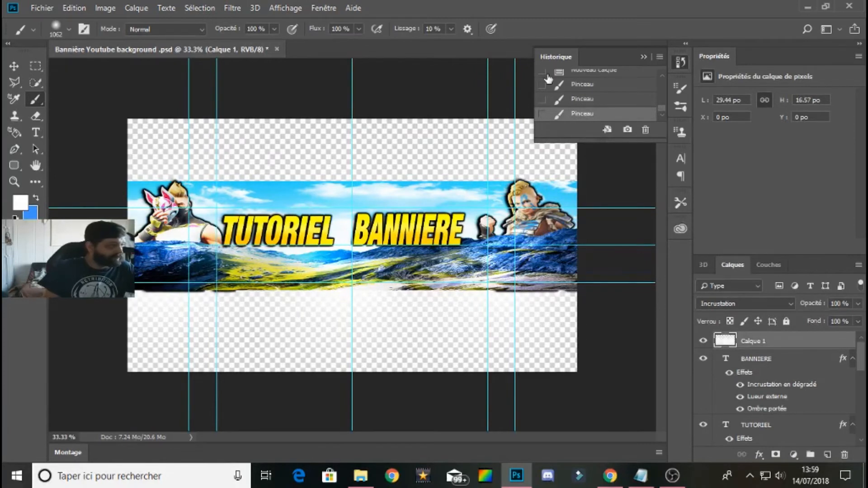
click(643, 57)
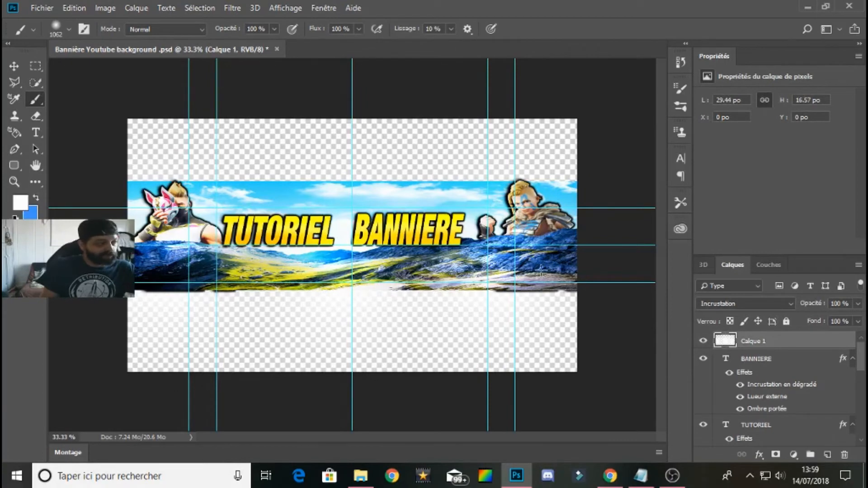
- Apply a Bevel & Emboss (Biseautage & estampage) effect to the bcaea668 background layer and check its edges on the banner
scroll(796, 398, down, 3)
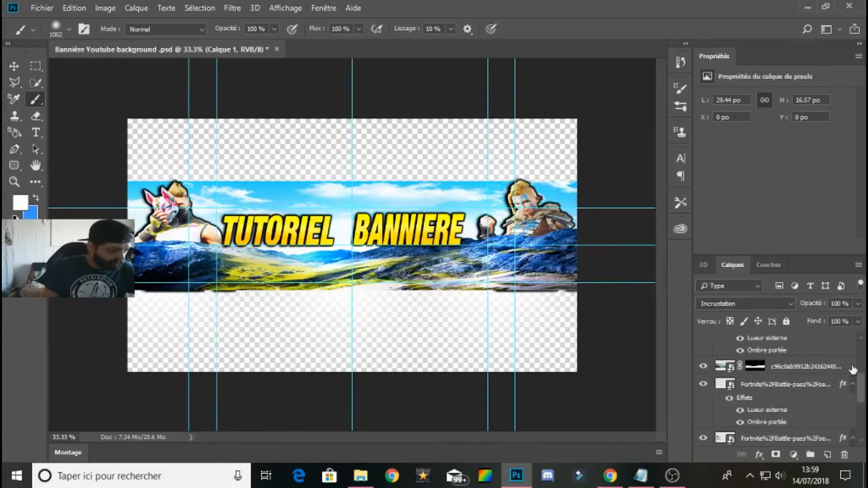
double_click(850, 368)
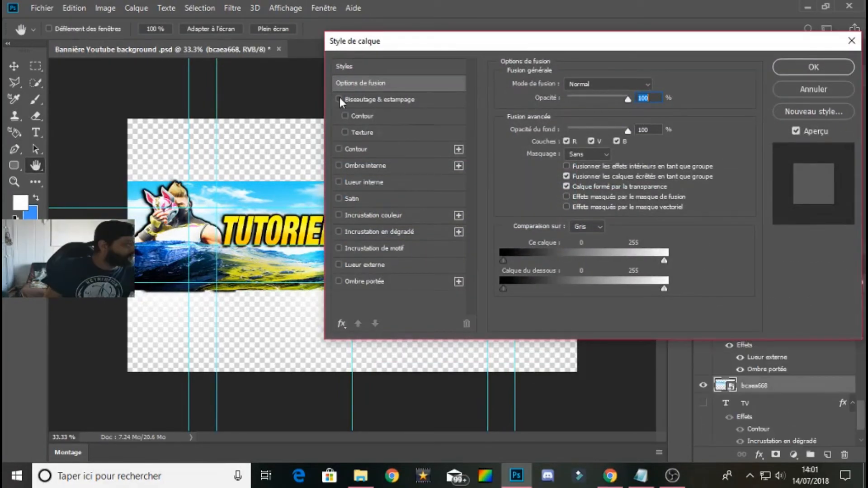
click(339, 99)
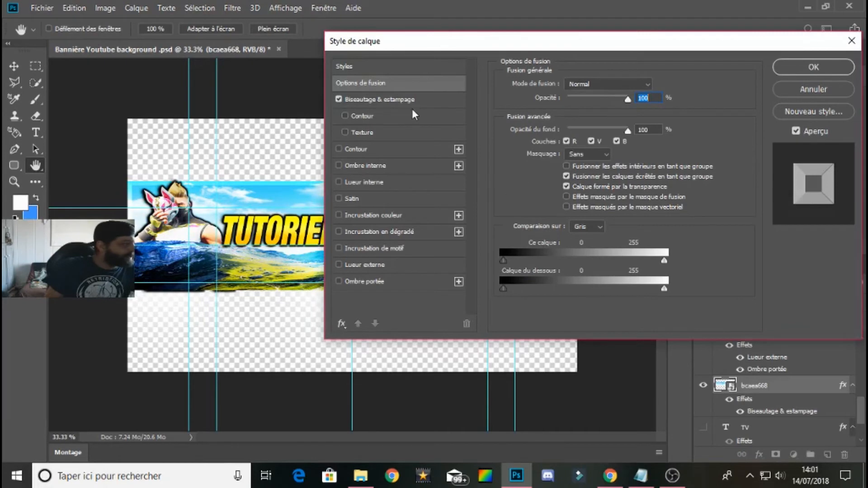
click(432, 101)
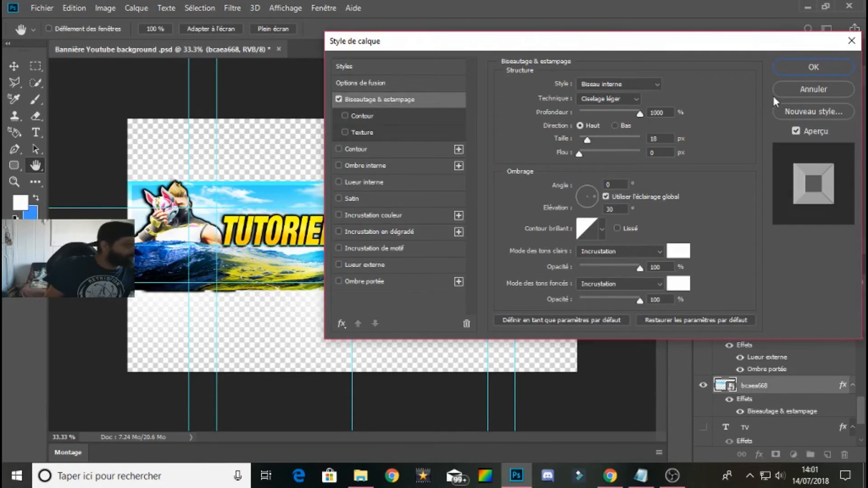
click(798, 67)
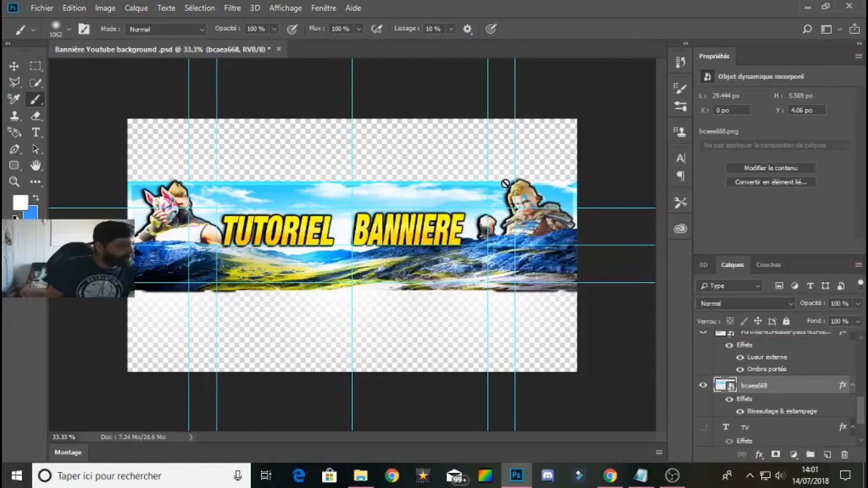
click(14, 181)
click(267, 204)
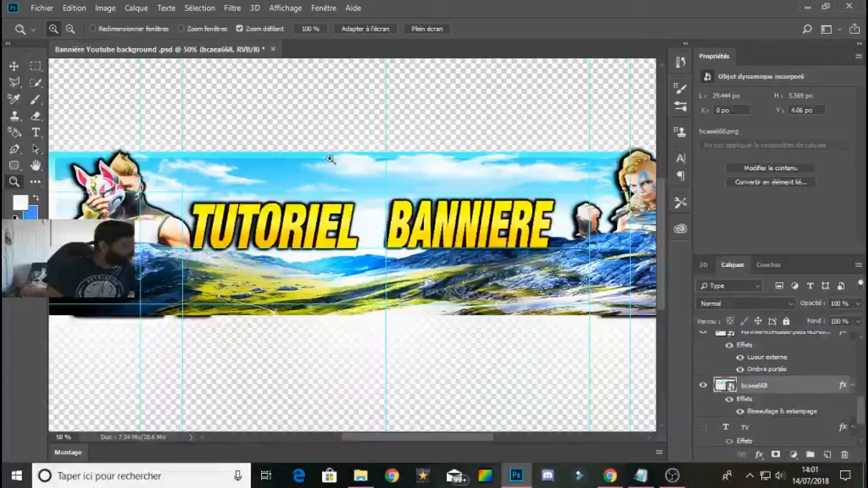
mouse_move(382, 438)
mouse_down()
mouse_move(318, 435)
mouse_move(424, 435)
mouse_move(359, 441)
mouse_move(384, 438)
mouse_up()
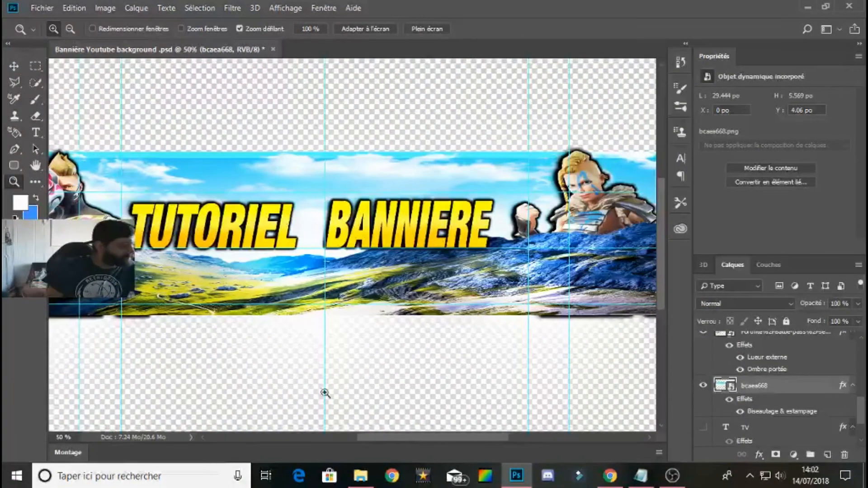
right_click(173, 251)
click(223, 329)
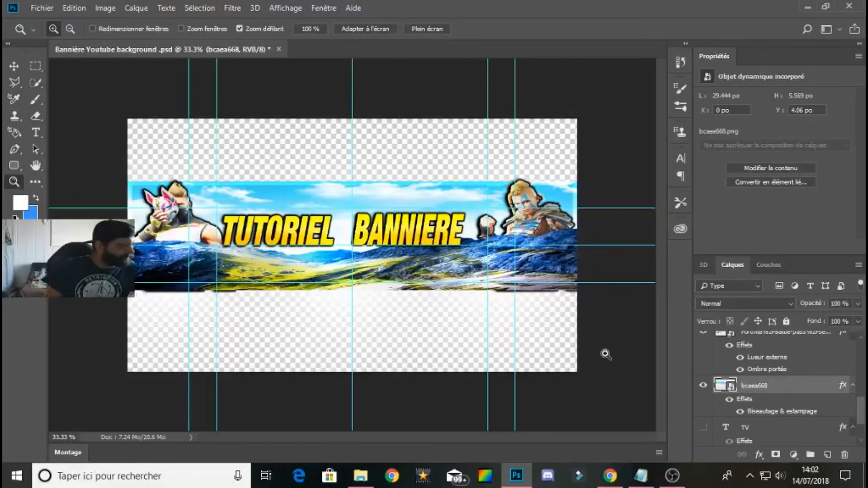
- Begin saving the banner as a separate file and choose JPEG as its file type
click(16, 65)
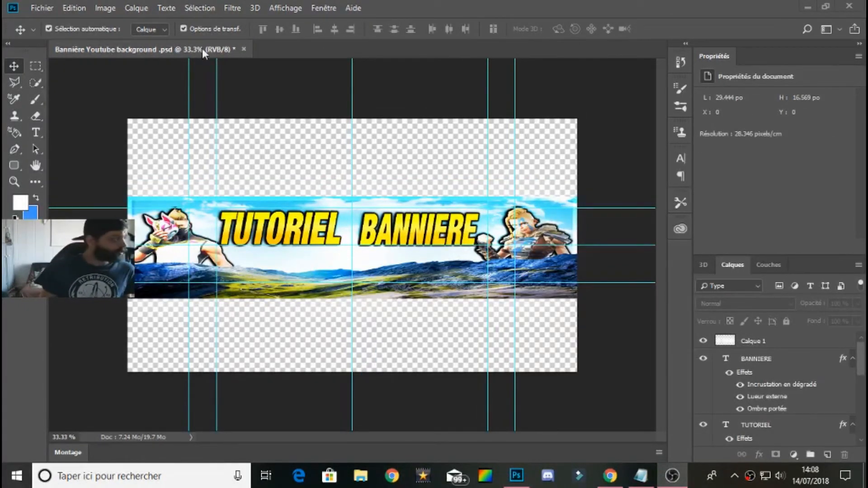
click(51, 10)
click(78, 154)
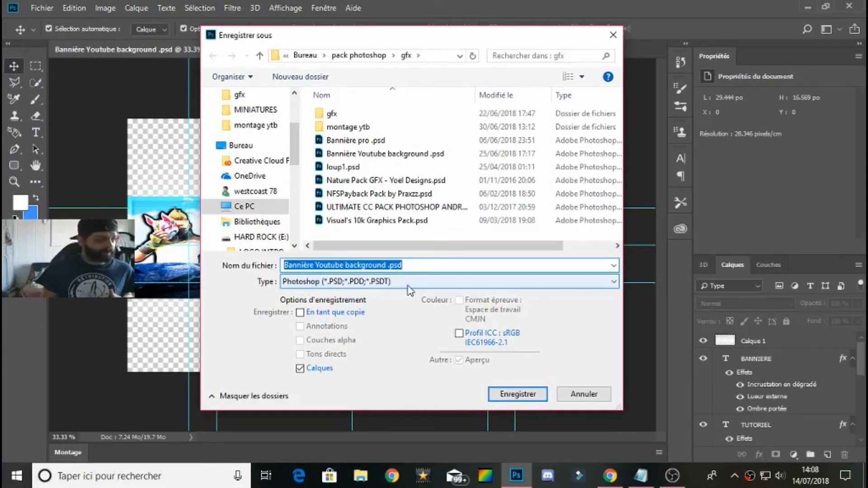
click(411, 283)
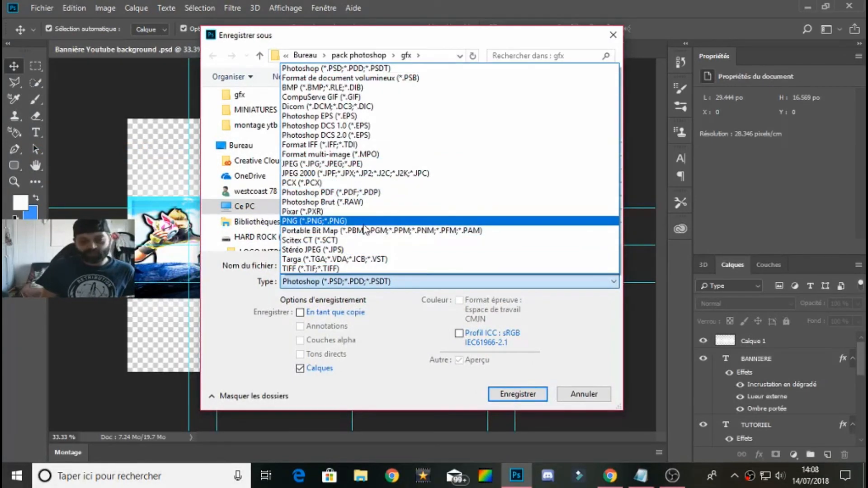
click(339, 164)
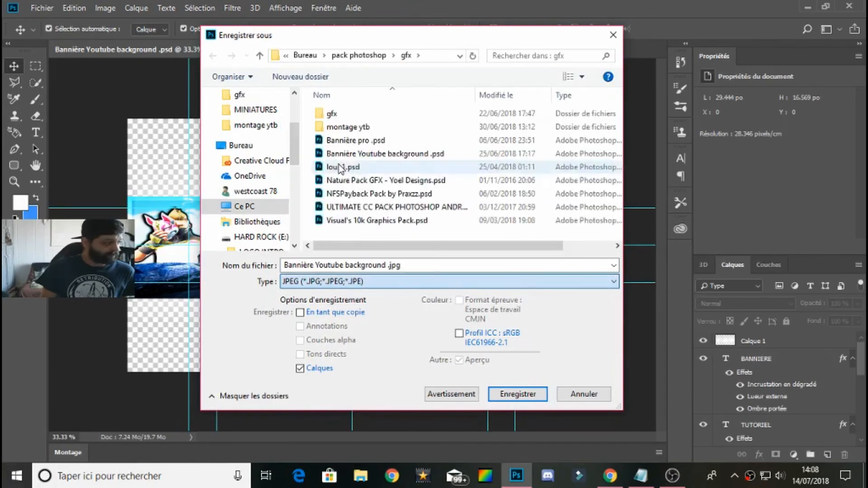
- Name the JPEG "Bannière TUTO .jpg" and save it to the desktop (Bureau), accepting the JPEG options
click(387, 264)
click(388, 265)
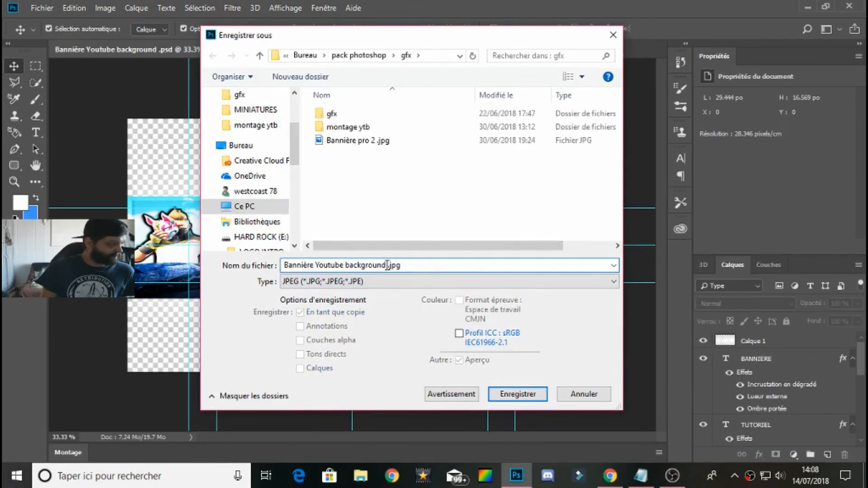
drag(387, 265, 316, 265)
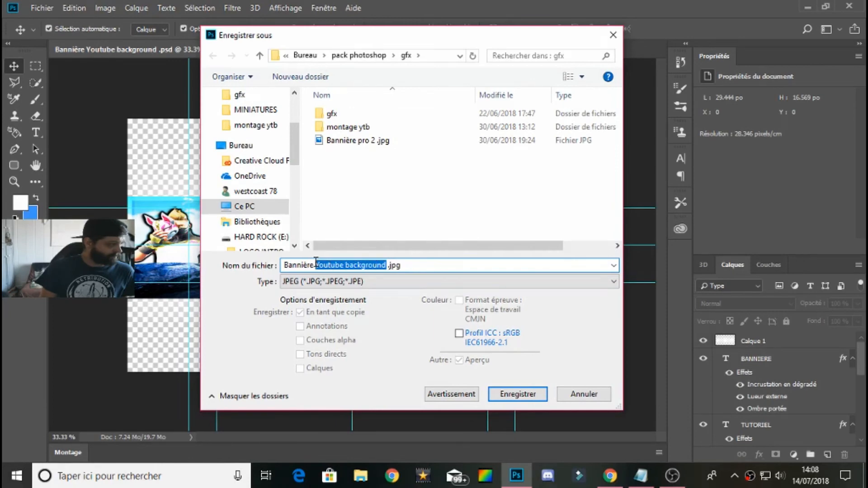
key(BackSpace)
text(TUTO)
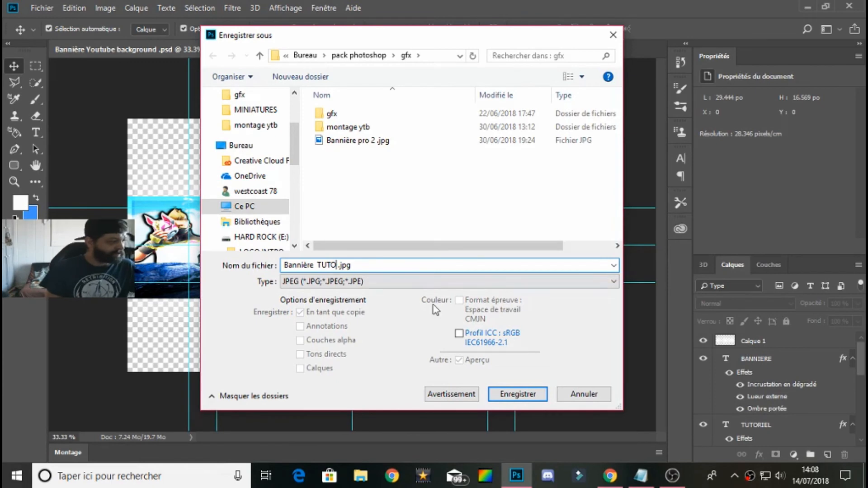
click(234, 147)
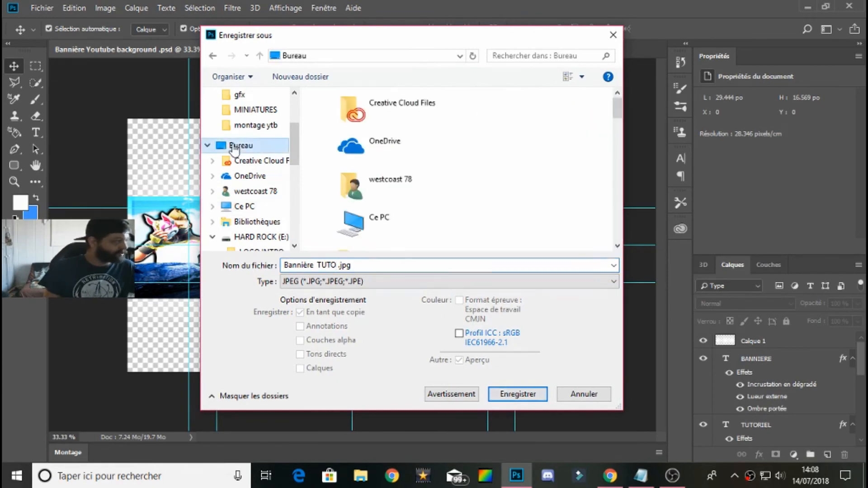
click(511, 396)
click(515, 98)
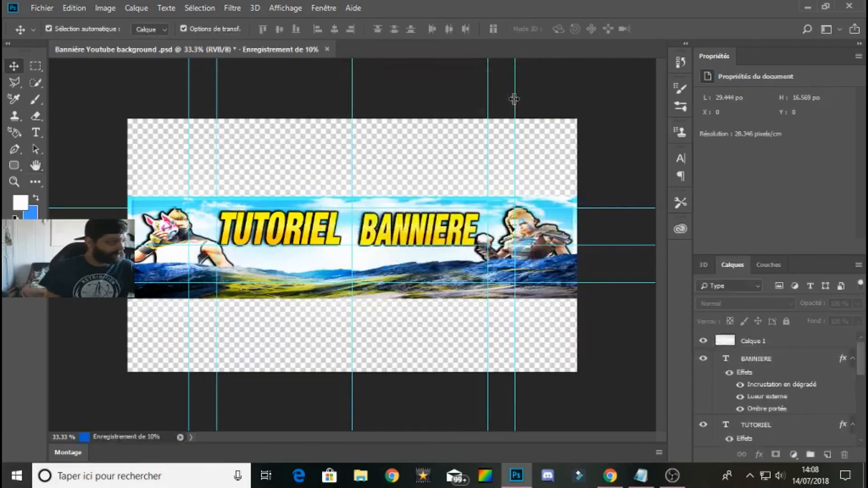